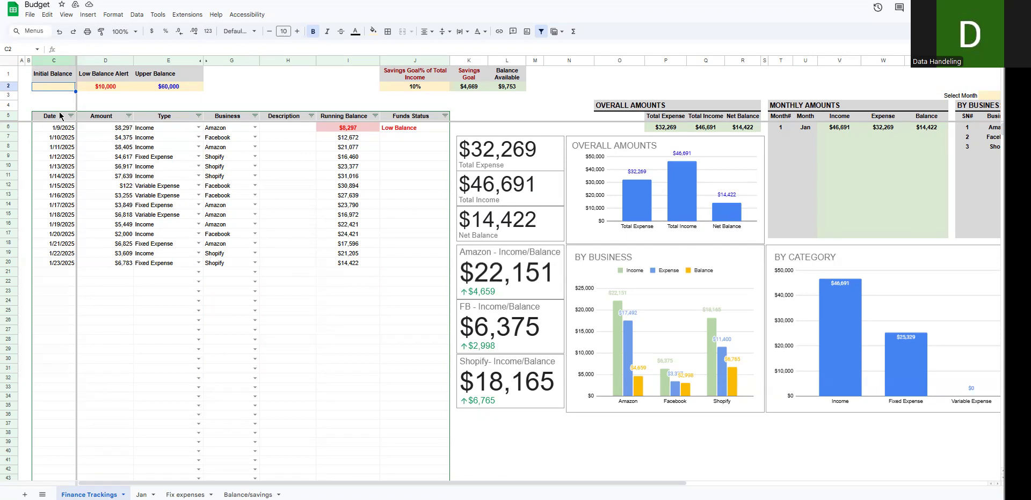
Step: Set the Initial Balance in cell C2 to 50,000
{"action": "left_click_drag", "start_coordinate": [55, 72], "coordinate": [178, 87]}
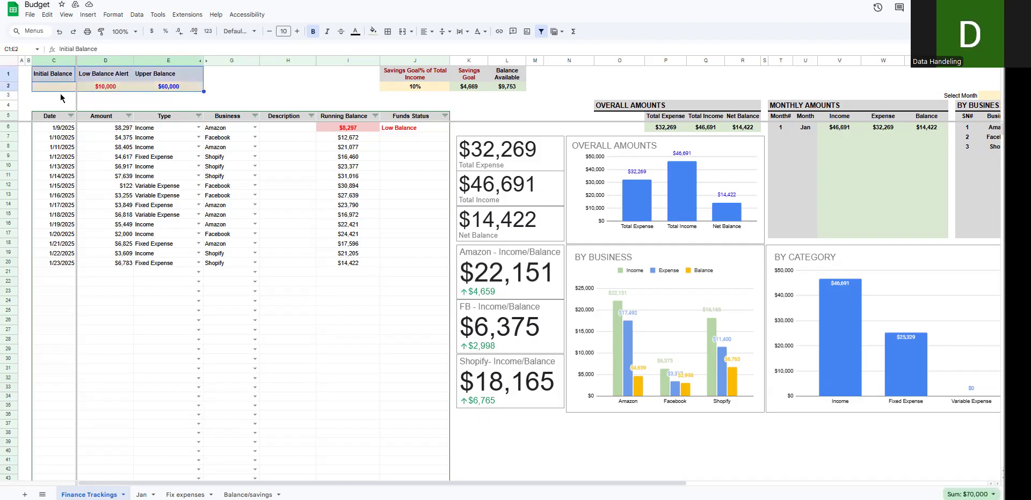
{"action": "left_click", "coordinate": [59, 78]}
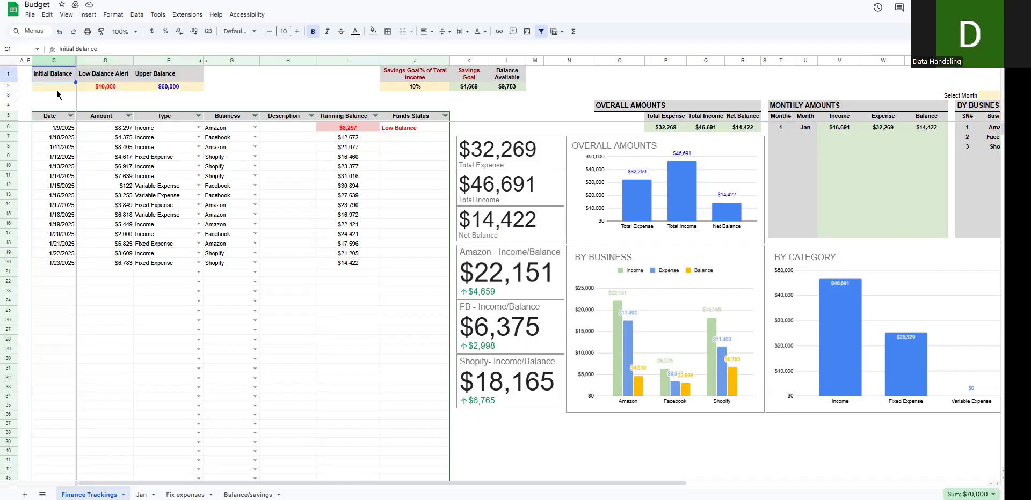
{"action": "left_click", "coordinate": [60, 87]}
{"action": "type", "text": "50"}
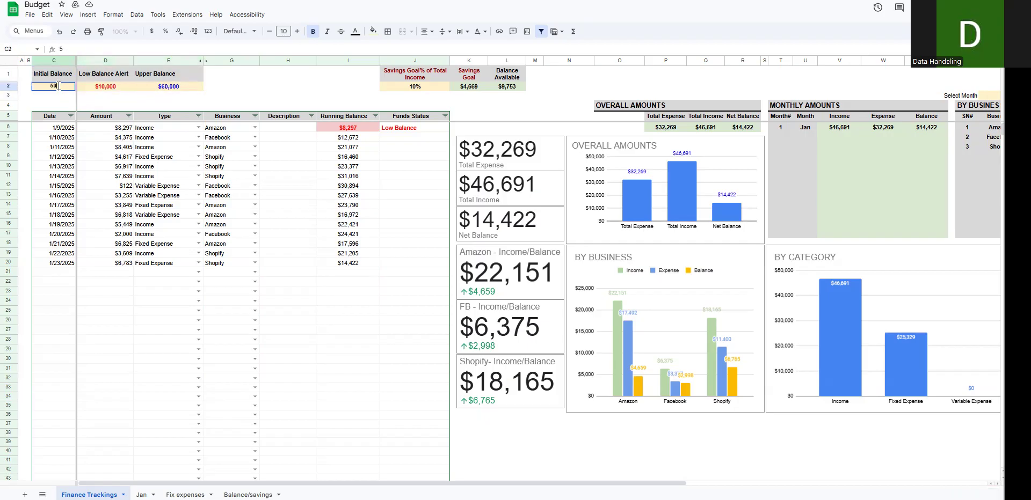
{"action": "type", "text": ",000"}
{"action": "key", "text": "Return"}
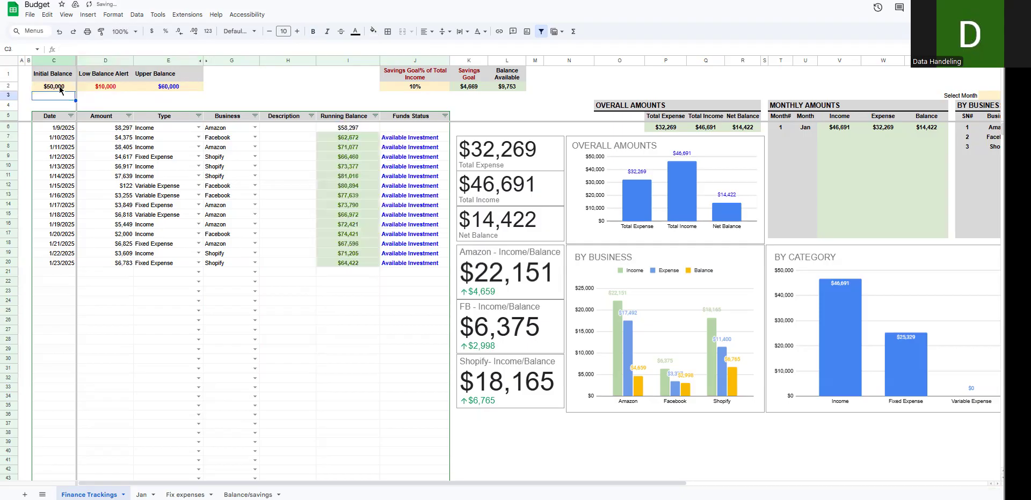
{"action": "left_click", "coordinate": [60, 87]}
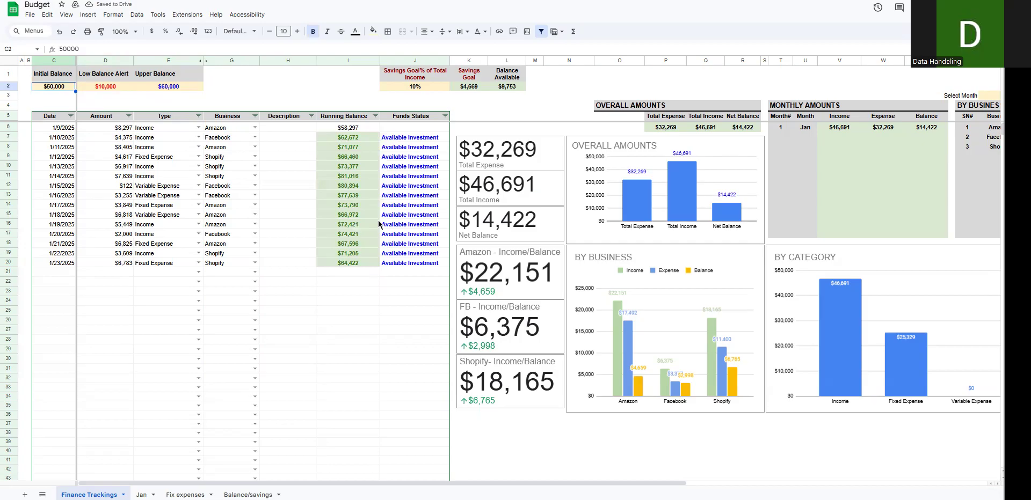
Step: Review the low and upper balance thresholds against the running balances, and set the Upper Balance to 80,000
{"action": "left_click", "coordinate": [95, 87]}
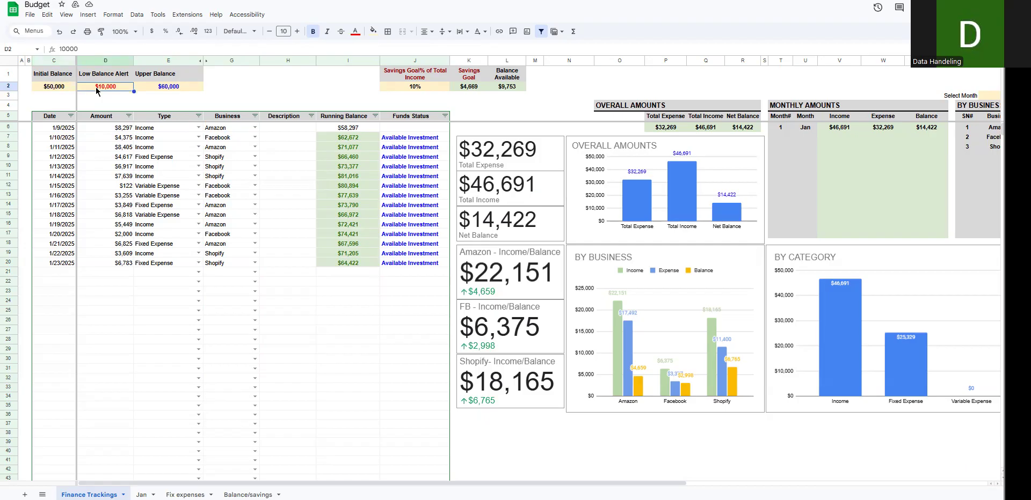
{"action": "left_click_drag", "start_coordinate": [353, 139], "coordinate": [349, 264]}
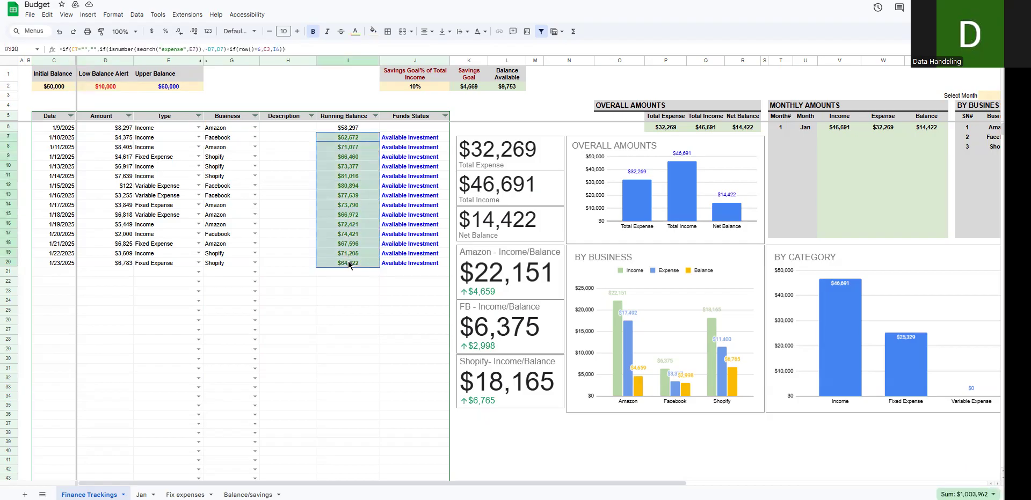
{"action": "left_click", "coordinate": [152, 85]}
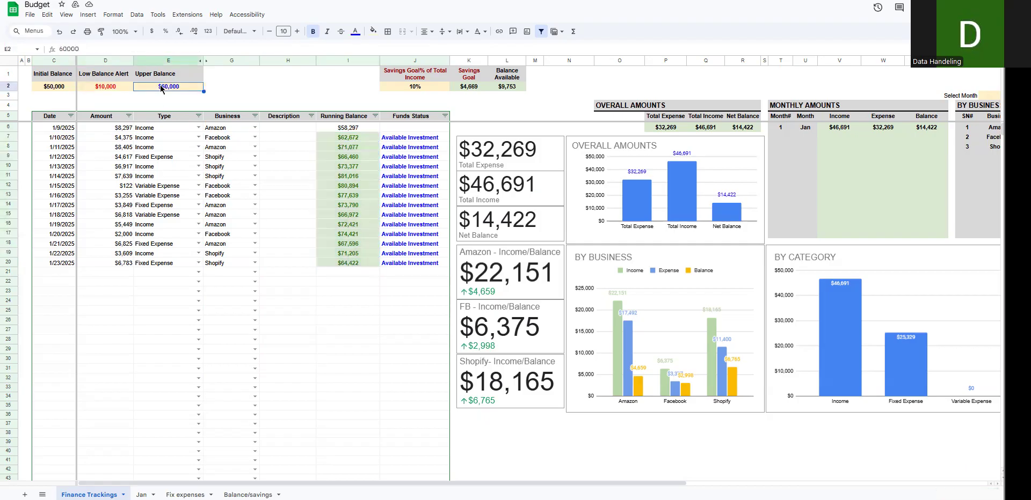
{"action": "left_click_drag", "start_coordinate": [357, 137], "coordinate": [355, 266]}
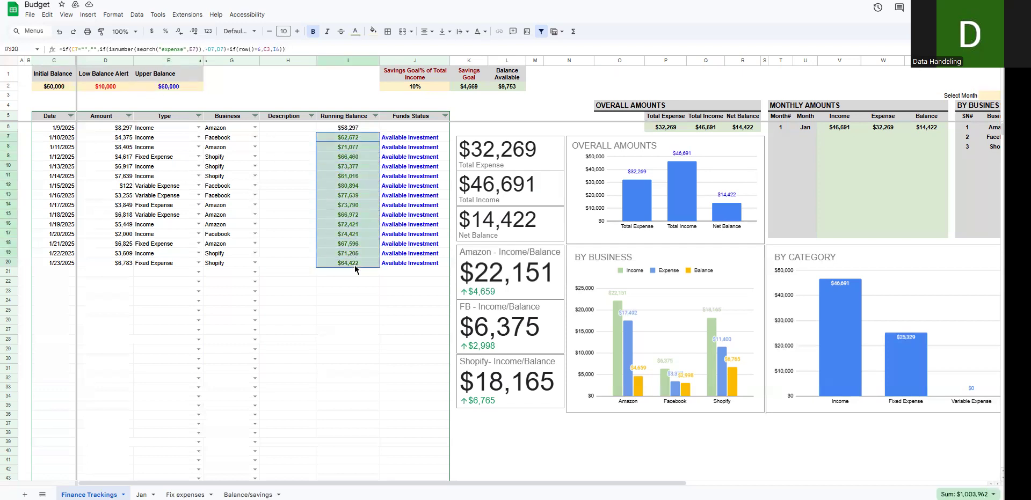
{"action": "left_click", "coordinate": [177, 89]}
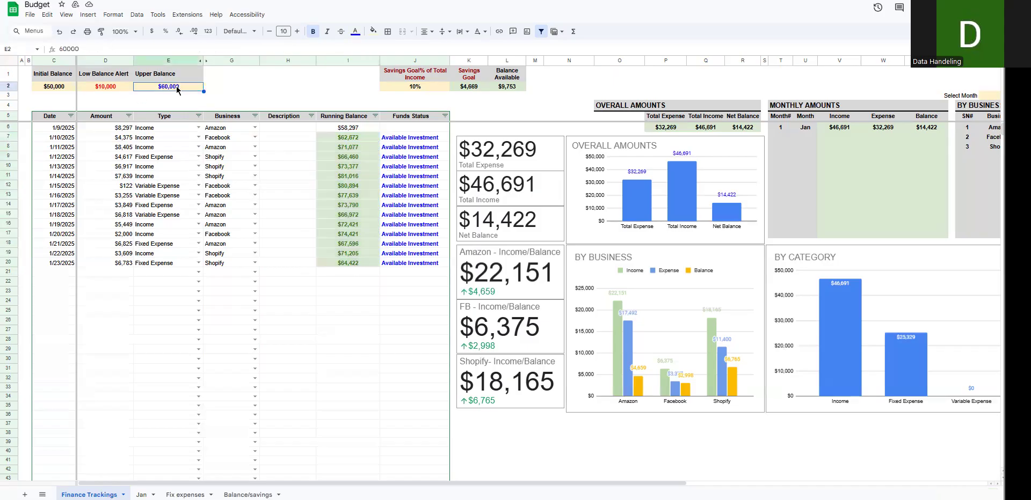
{"action": "type", "text": "80000"}
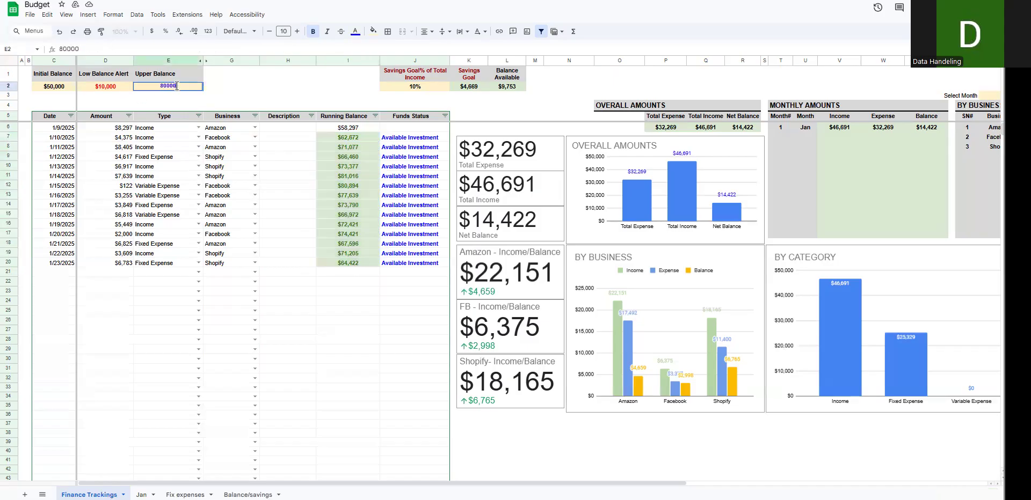
{"action": "key", "text": "Return"}
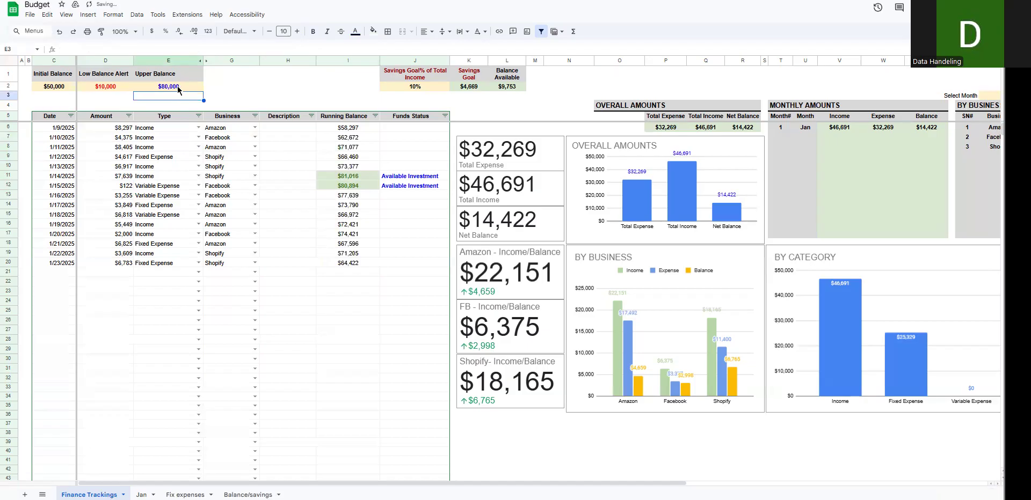
Step: Examine which entries carry the Available Investment status and compare the remaining rows with the Upper Balance
{"action": "left_click_drag", "start_coordinate": [402, 177], "coordinate": [350, 192]}
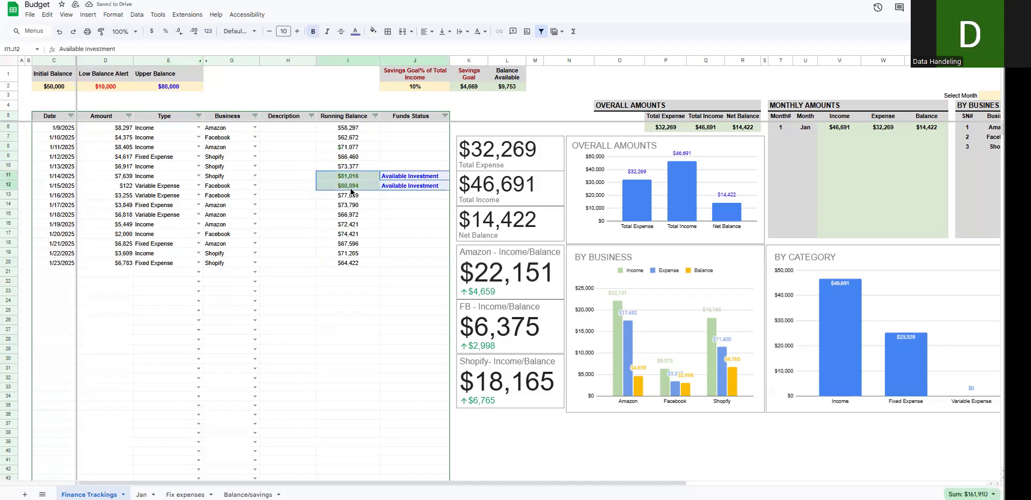
{"action": "left_click_drag", "start_coordinate": [354, 264], "coordinate": [58, 262]}
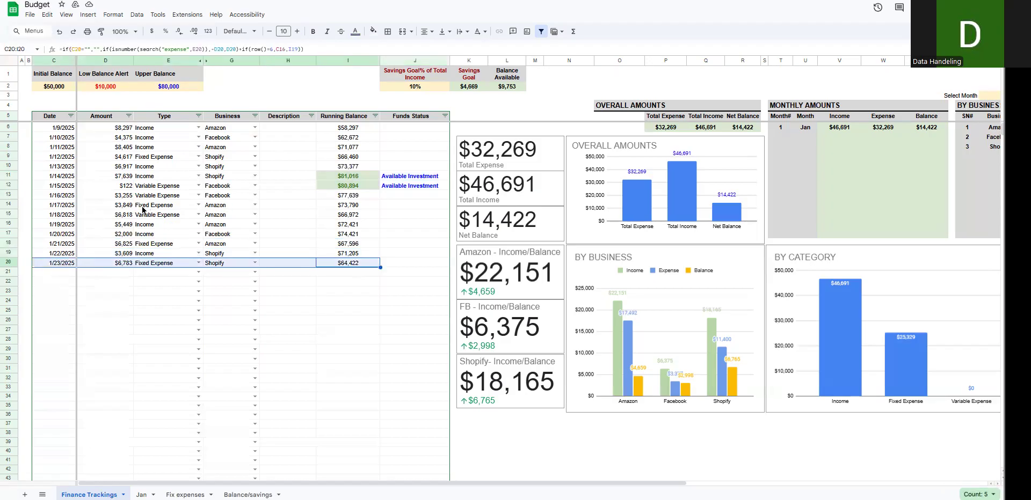
{"action": "left_click_drag", "start_coordinate": [61, 206], "coordinate": [389, 267]}
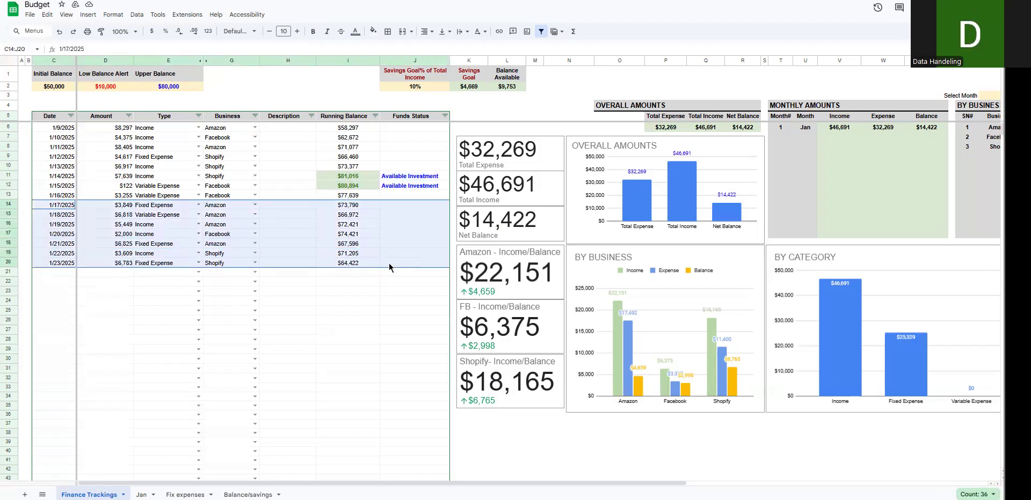
{"action": "left_click", "coordinate": [181, 87]}
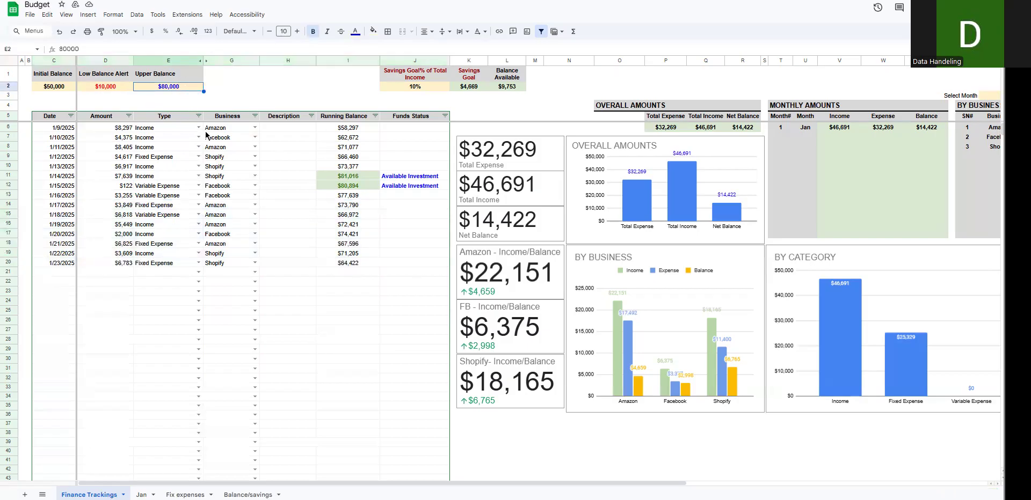
{"action": "left_click_drag", "start_coordinate": [411, 177], "coordinate": [409, 189]}
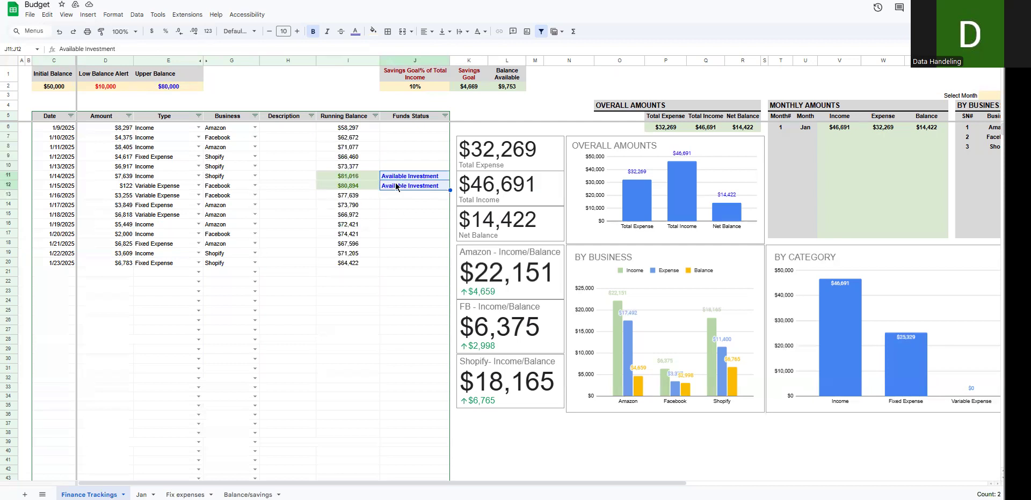
Step: Start a new entry in row 21 with the date 1/15/2025 and an amount of $30,000
{"action": "left_click", "coordinate": [61, 277]}
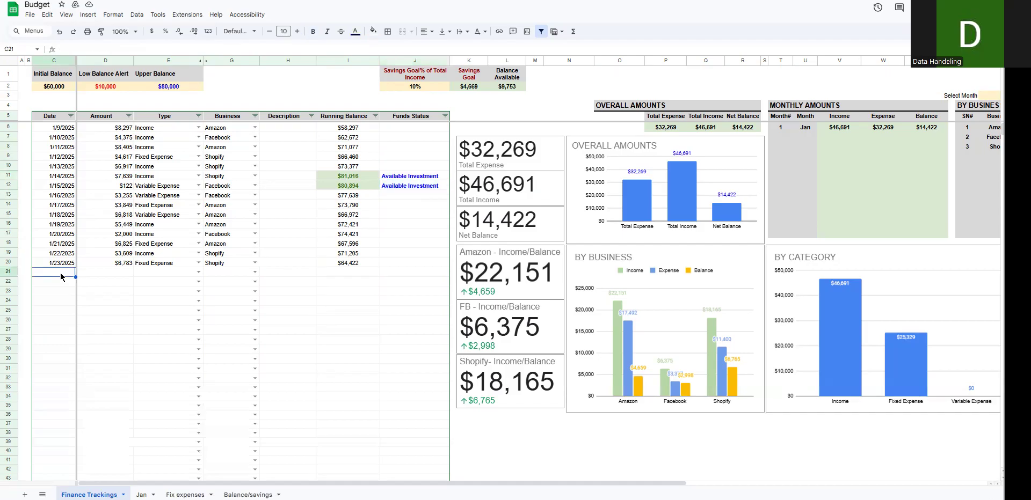
{"action": "double_click", "coordinate": [60, 277]}
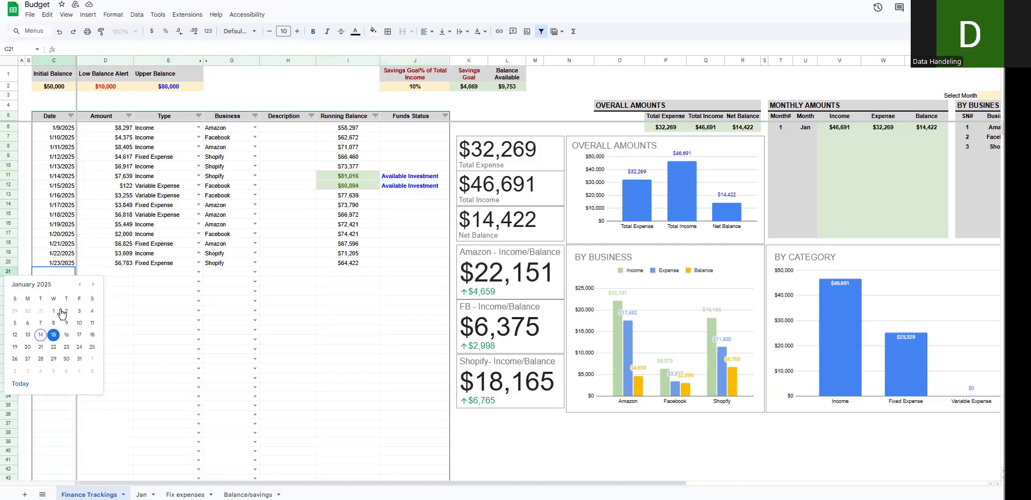
{"action": "left_click", "coordinate": [55, 336]}
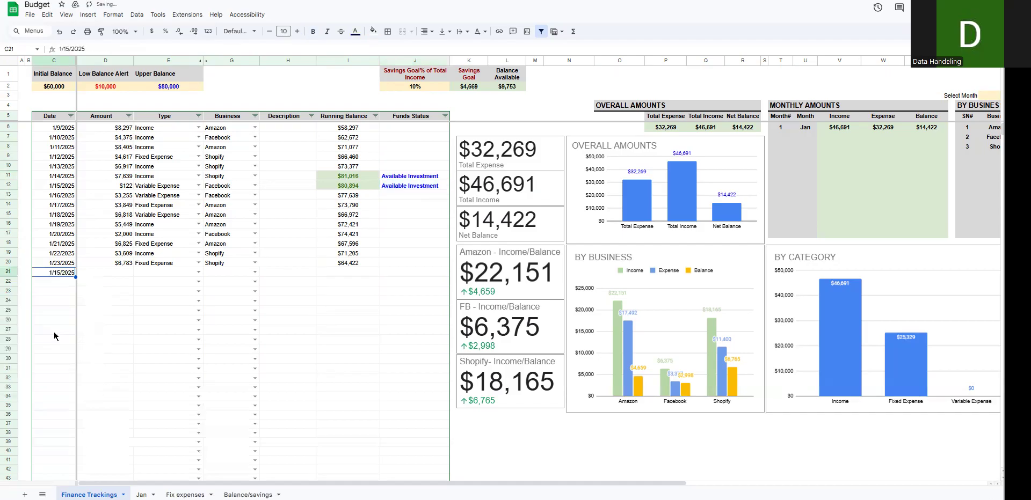
{"action": "left_click", "coordinate": [116, 278]}
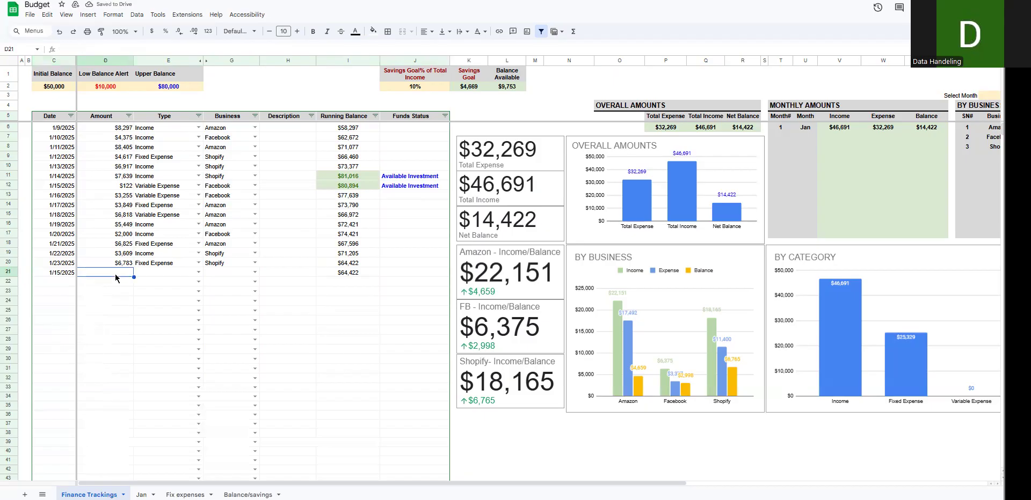
{"action": "type", "text": "30000"}
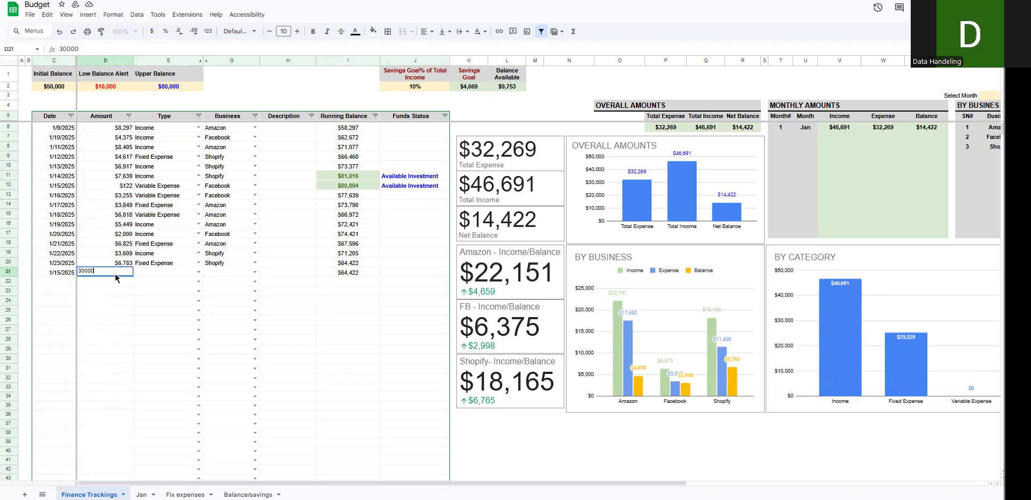
{"action": "key", "text": "Tab"}
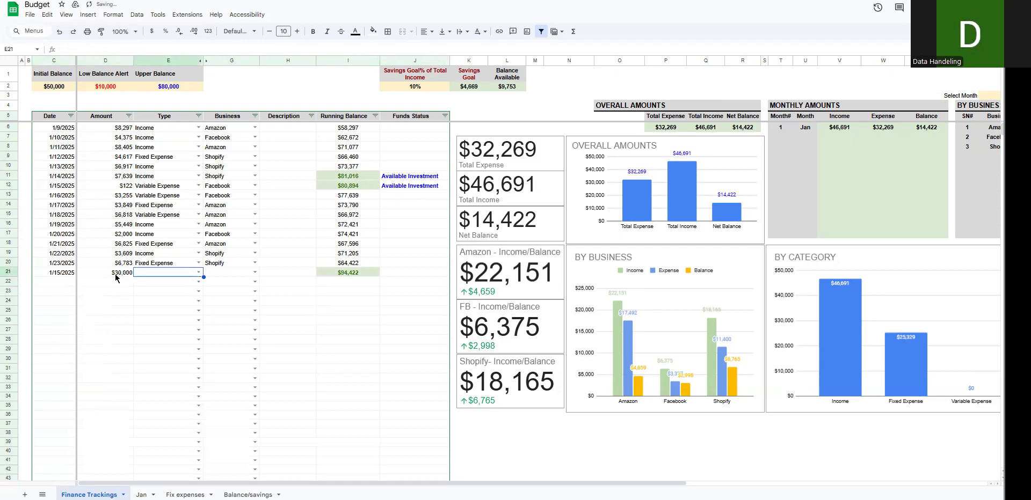
Step: Classify the row 21 entry as Income and assign it to the Amazon business
{"action": "left_click", "coordinate": [198, 272]}
{"action": "left_click", "coordinate": [188, 285]}
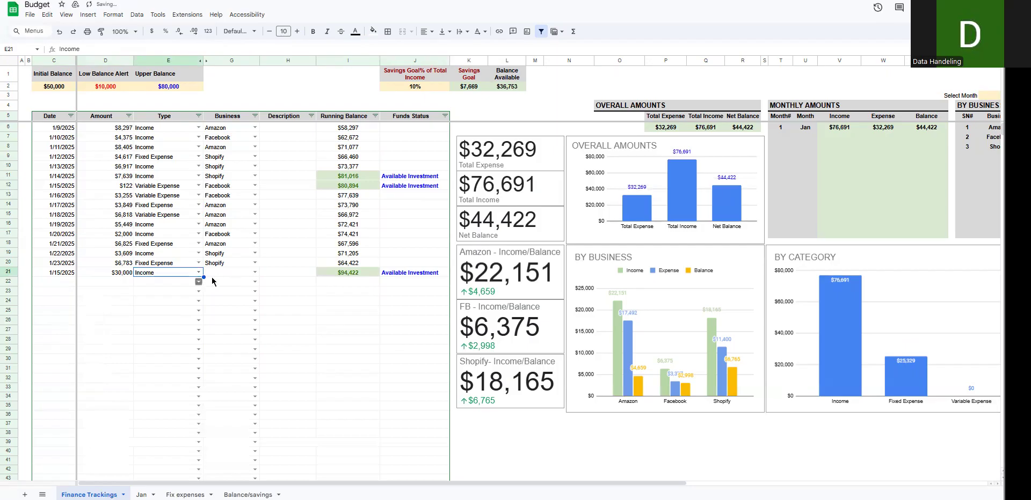
{"action": "left_click", "coordinate": [228, 273]}
{"action": "left_click", "coordinate": [255, 273]}
{"action": "left_click", "coordinate": [250, 285]}
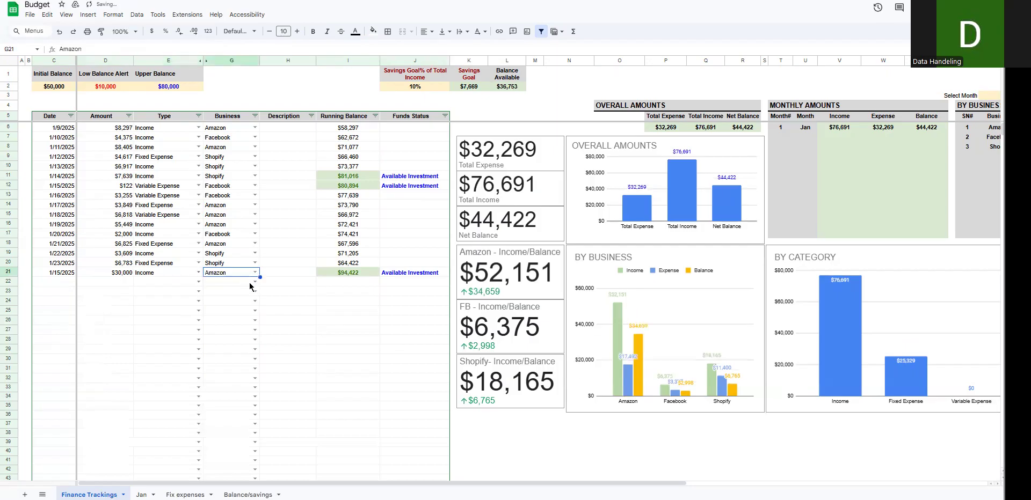
Step: Enter "Pay Check" as the description of the row 21 entry
{"action": "left_click", "coordinate": [278, 274]}
{"action": "type", "text": "Paycheck"}
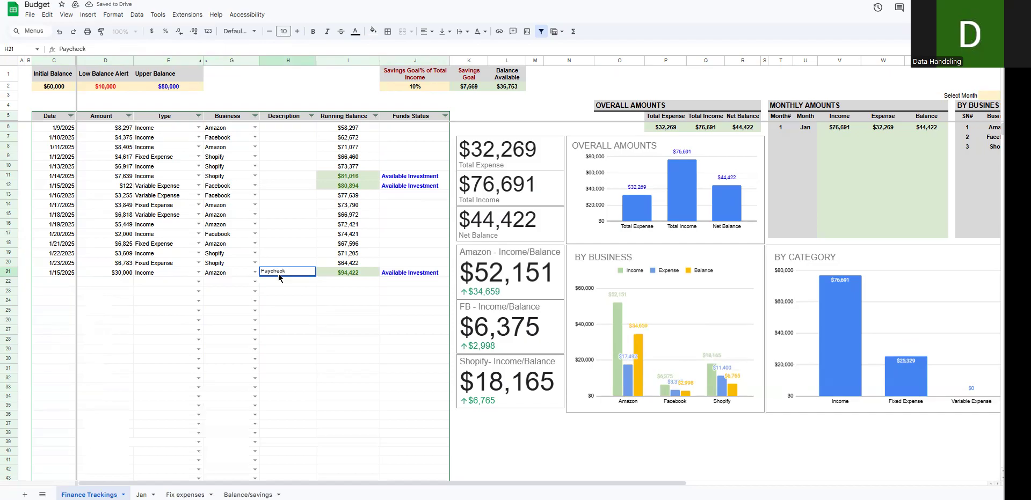
{"action": "key", "text": "BackSpace"}
{"action": "key", "text": "BackSpace"}
{"action": "key", "text": "BackSpace"}
{"action": "key", "text": "BackSpace"}
{"action": "key", "text": "BackSpace"}
{"action": "type", "text": " Check"}
{"action": "key", "text": "Return"}
Step: Examine the available Type and Business choices for rows 21 and 22 and the businesses already assigned in column G
{"action": "left_click_drag", "start_coordinate": [161, 273], "coordinate": [290, 274]}
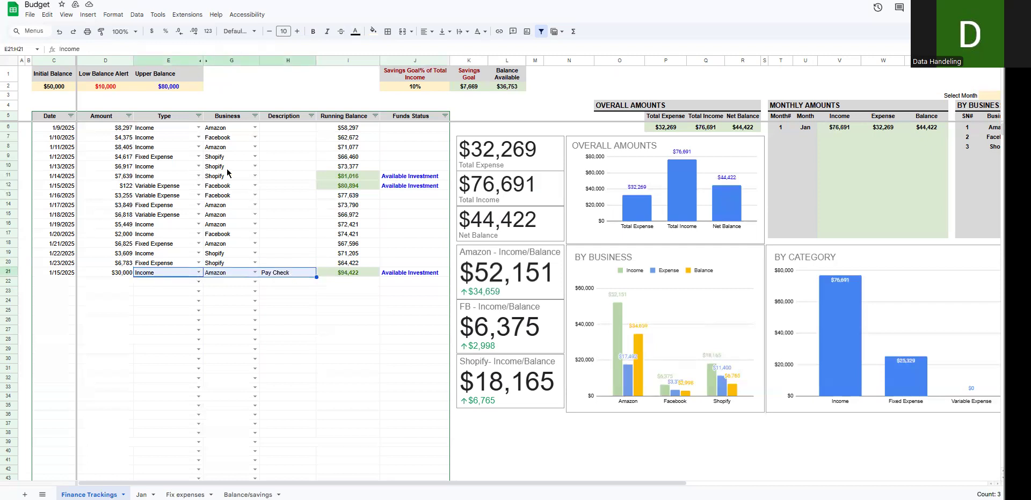
{"action": "left_click", "coordinate": [198, 273]}
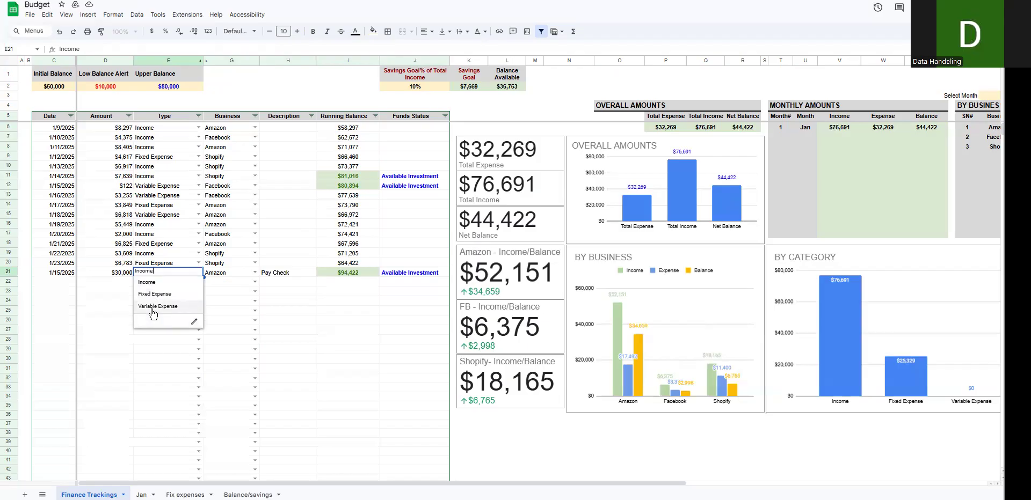
{"action": "left_click", "coordinate": [226, 295]}
{"action": "left_click_drag", "start_coordinate": [119, 284], "coordinate": [187, 287]}
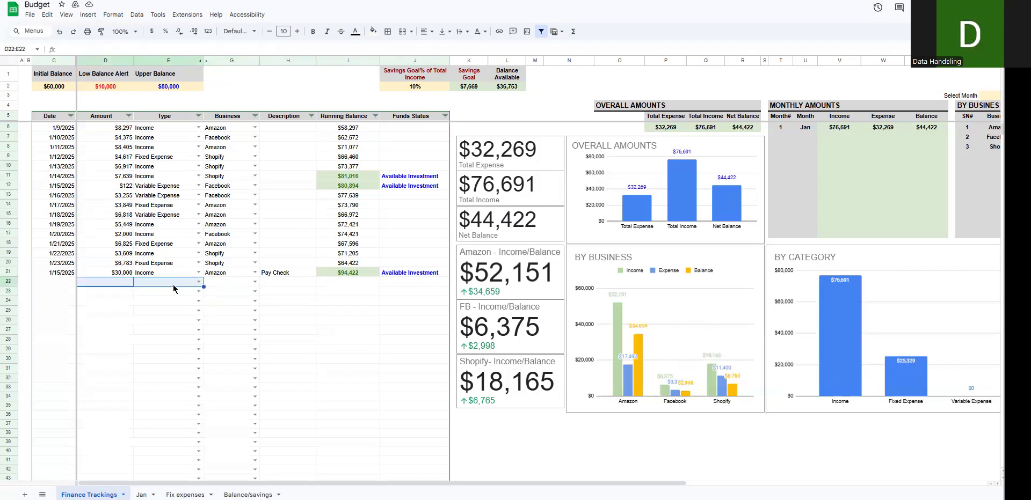
{"action": "left_click", "coordinate": [198, 282]}
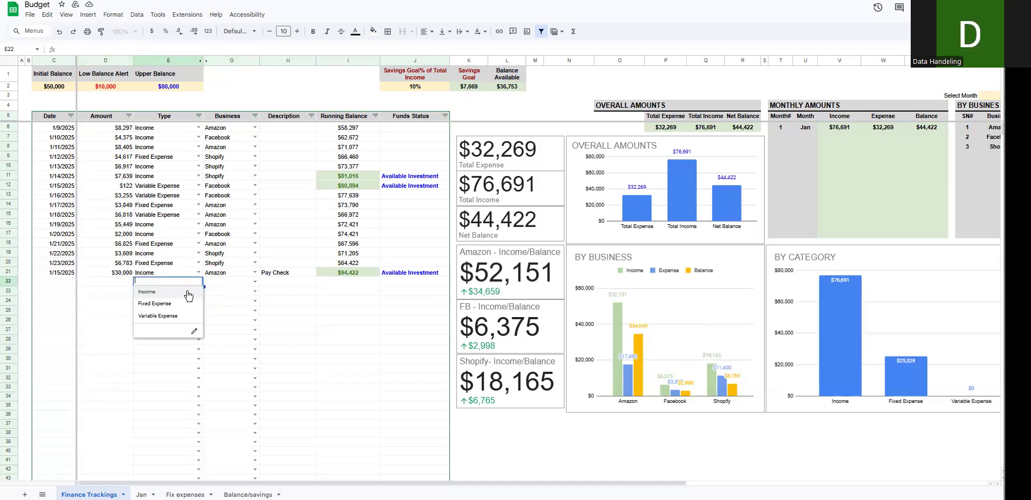
{"action": "left_click", "coordinate": [231, 282]}
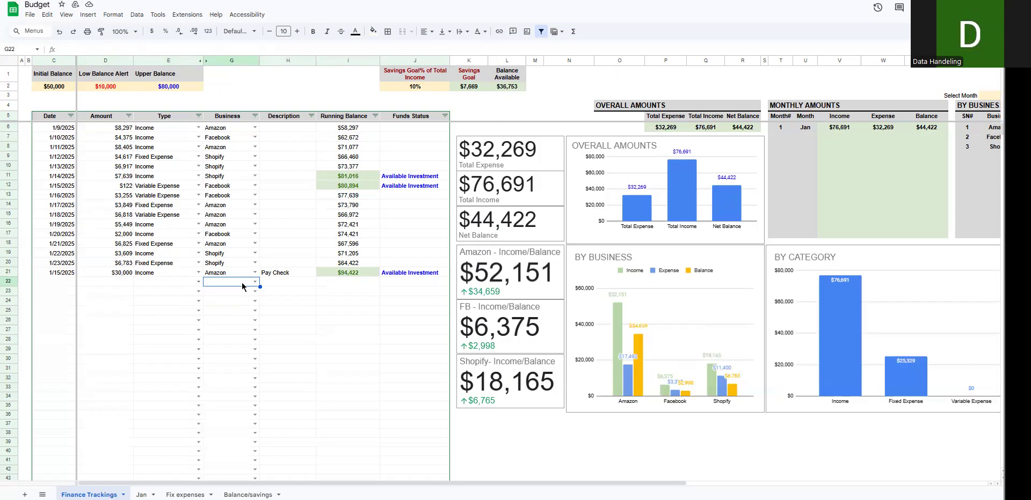
{"action": "left_click", "coordinate": [254, 282]}
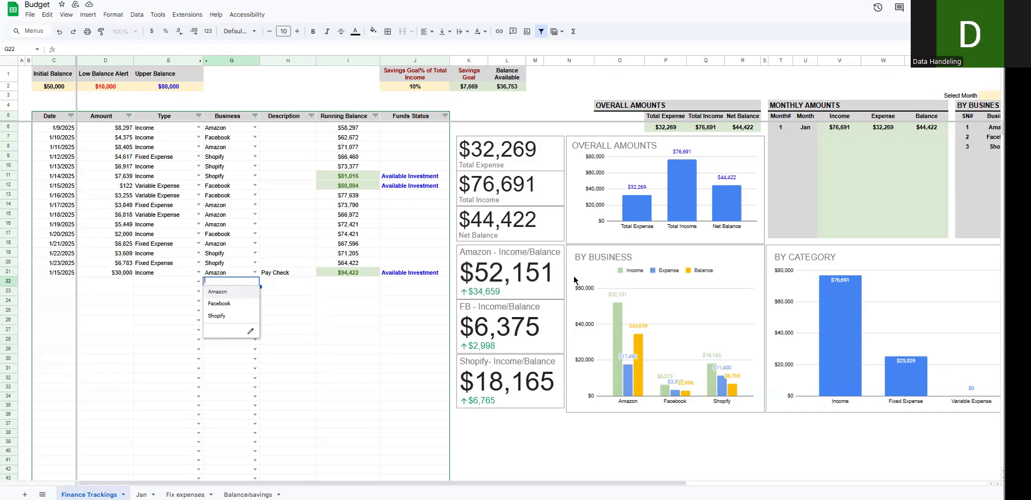
{"action": "left_click", "coordinate": [285, 384]}
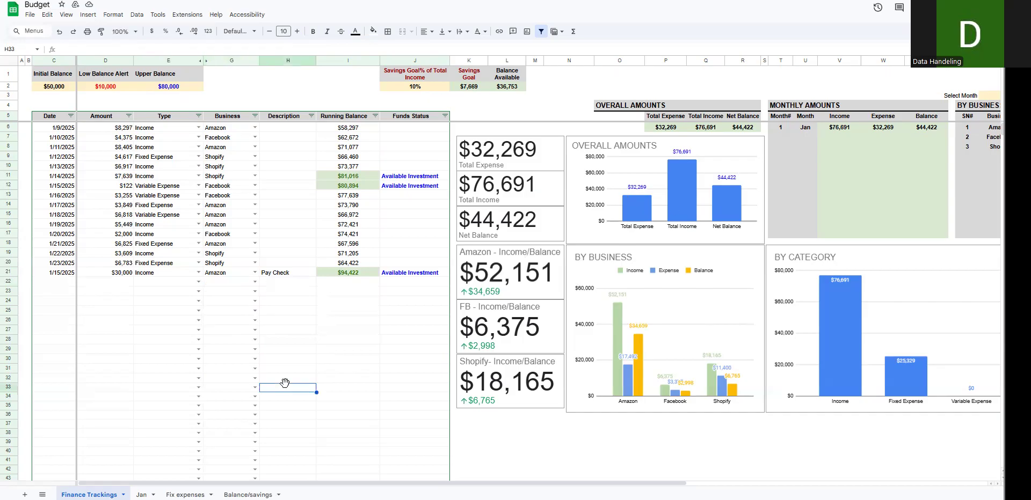
{"action": "left_click", "coordinate": [254, 282]}
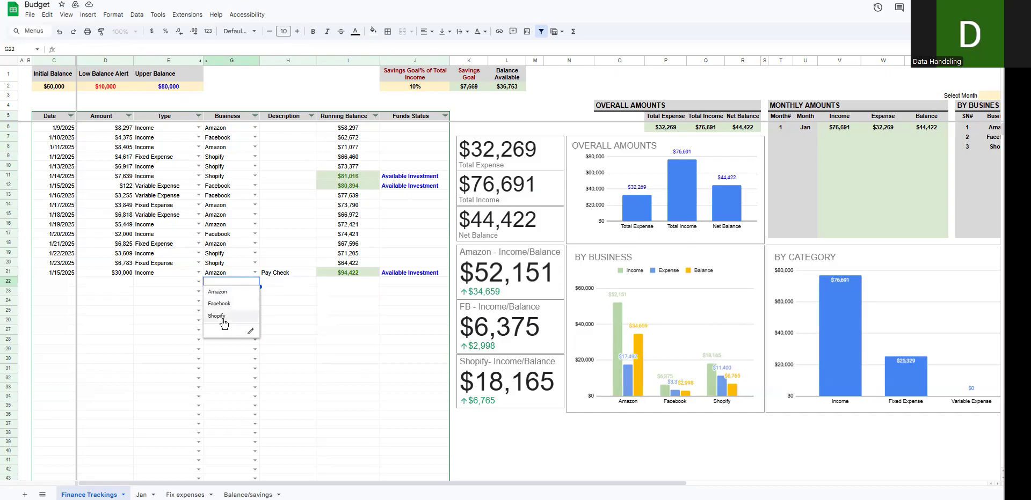
{"action": "left_click_drag", "start_coordinate": [230, 129], "coordinate": [230, 195]}
{"action": "left_click_drag", "start_coordinate": [230, 245], "coordinate": [231, 273]}
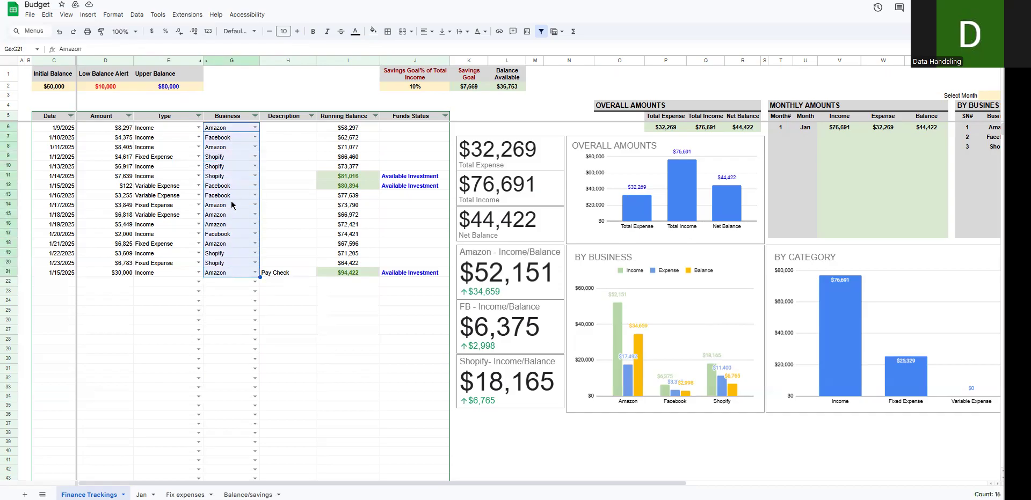
Step: Review the dates, amounts, types and businesses of the entries in rows 6 to 21, along with their running balances
{"action": "left_click", "coordinate": [231, 118]}
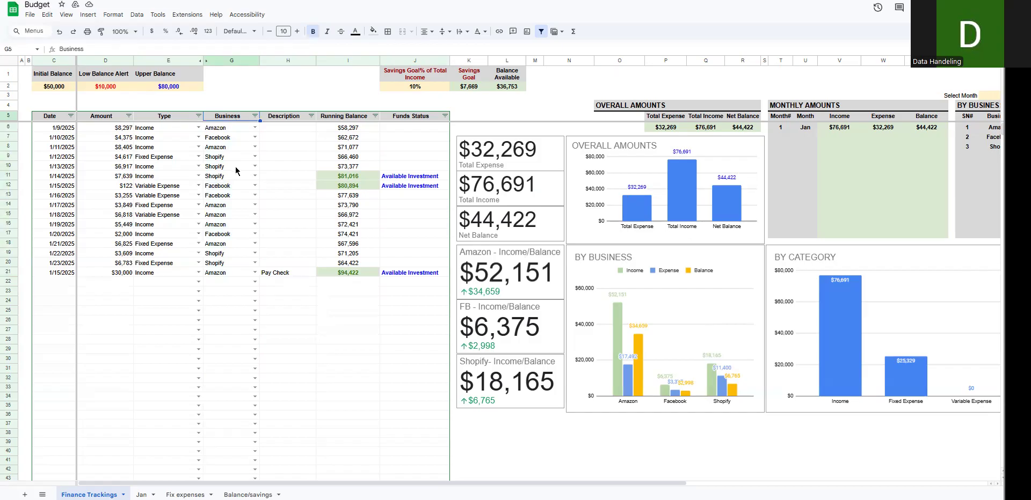
{"action": "left_click_drag", "start_coordinate": [60, 129], "coordinate": [276, 274]}
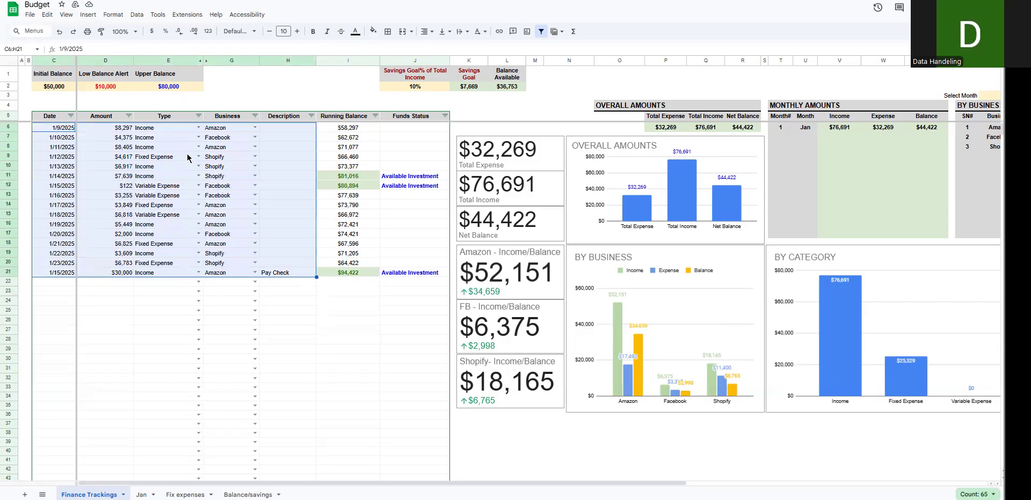
{"action": "left_click_drag", "start_coordinate": [128, 128], "coordinate": [128, 151]}
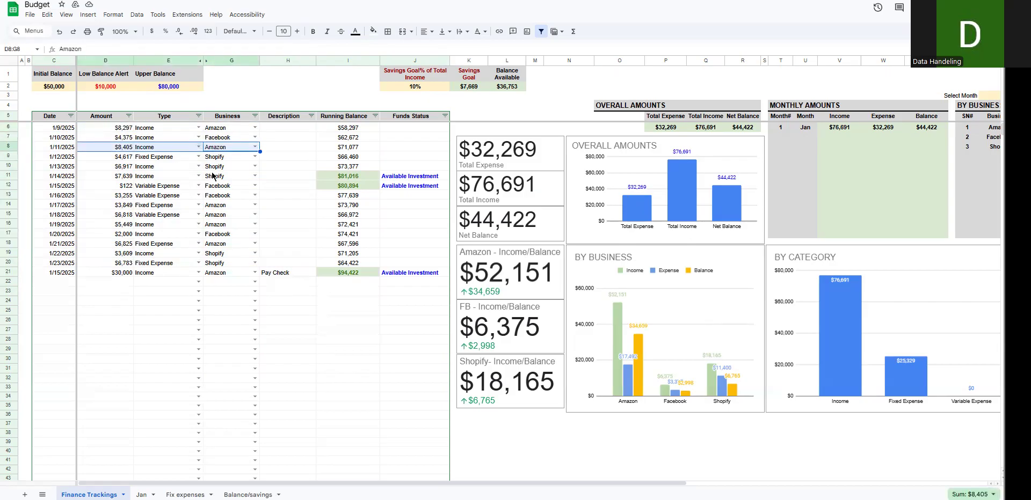
{"action": "left_click_drag", "start_coordinate": [220, 206], "coordinate": [124, 217]}
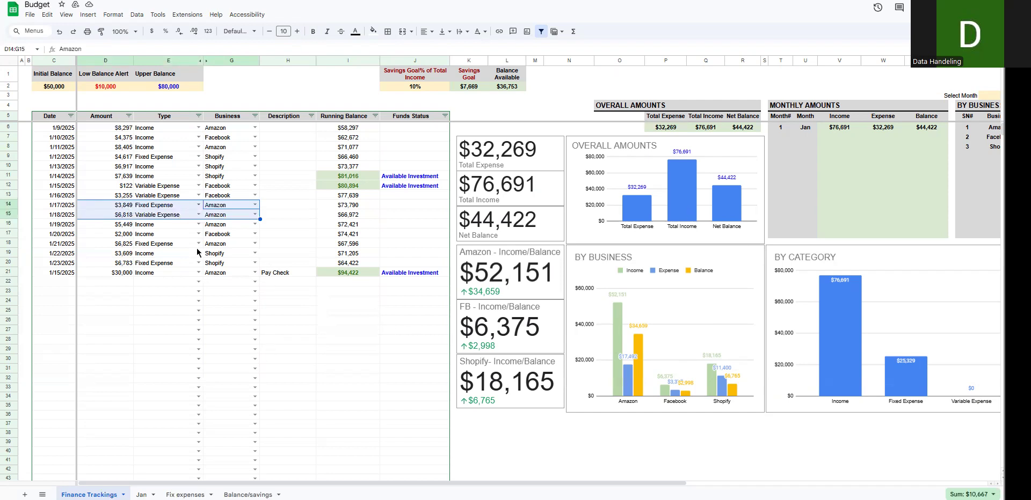
{"action": "left_click_drag", "start_coordinate": [70, 131], "coordinate": [221, 283]}
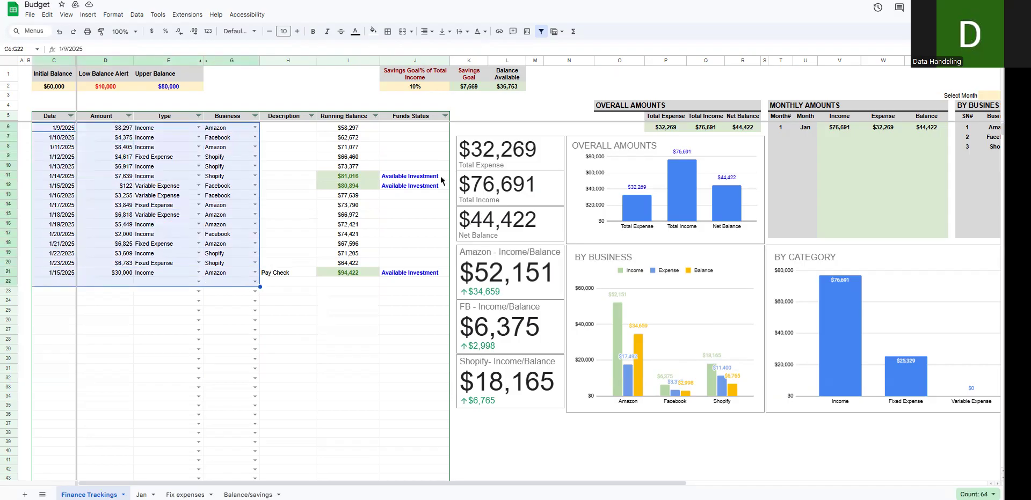
{"action": "left_click_drag", "start_coordinate": [354, 132], "coordinate": [349, 273]}
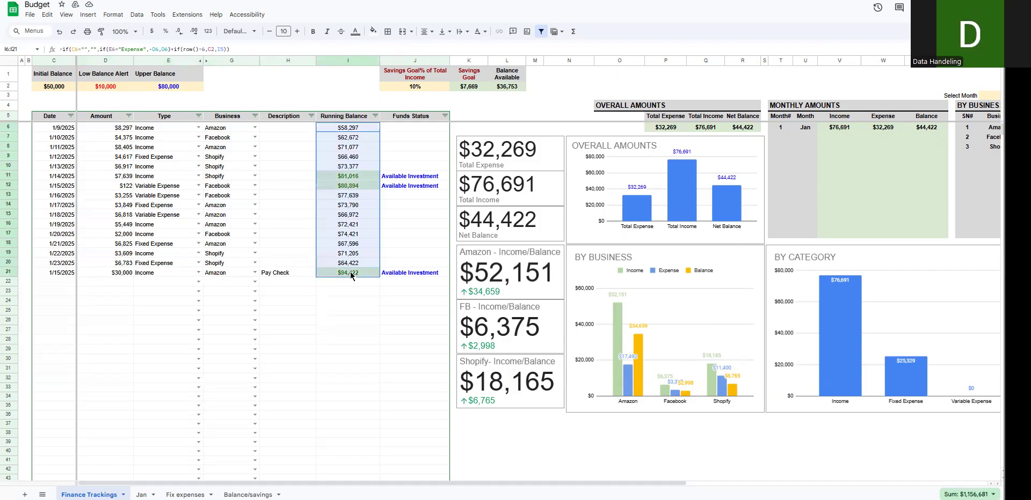
Step: Clear the row 21 amount, re-enter it as $30,000, and check the row's running balance and funds status
{"action": "left_click", "coordinate": [103, 274]}
{"action": "key", "text": "Delete"}
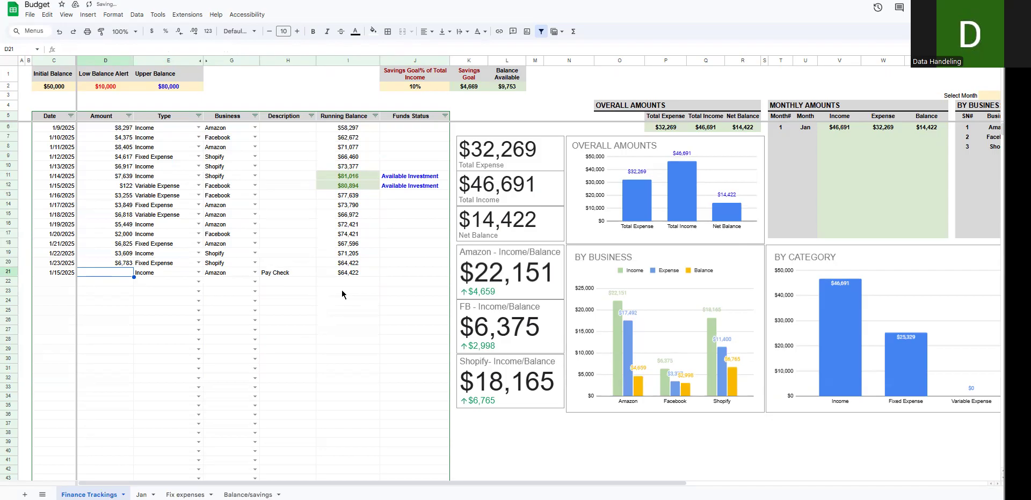
{"action": "type", "text": "30,000"}
{"action": "key", "text": "Return"}
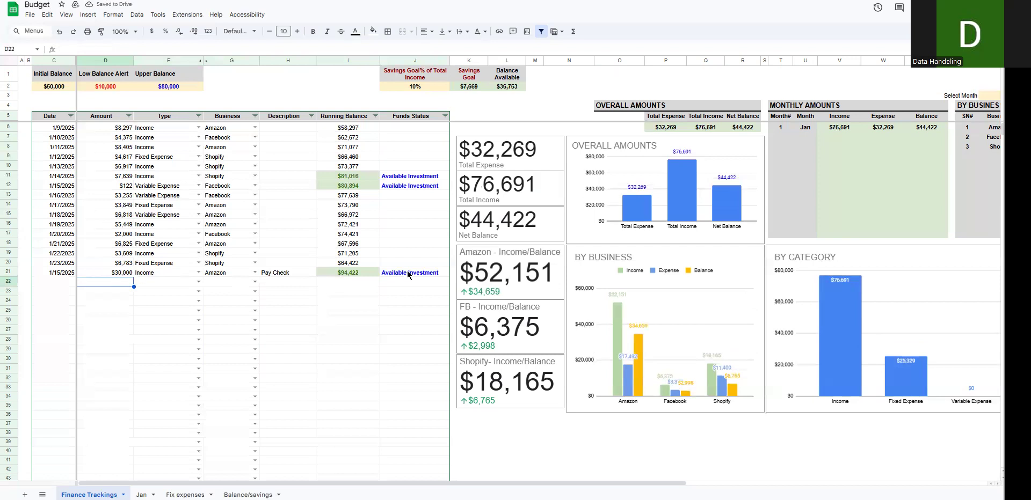
{"action": "left_click_drag", "start_coordinate": [392, 273], "coordinate": [351, 275]}
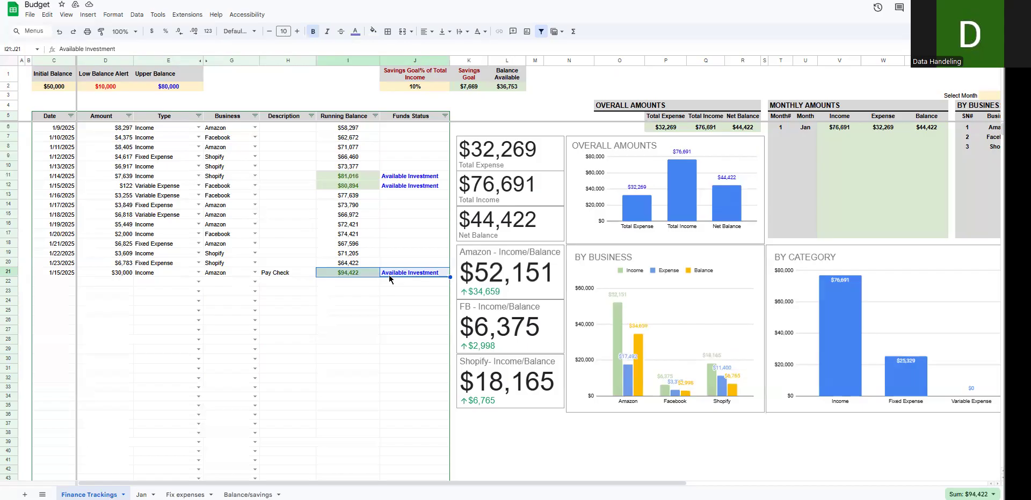
Step: Change the type of the row 21 entry to Fixed Expense
{"action": "left_click", "coordinate": [191, 274]}
{"action": "left_click", "coordinate": [198, 273]}
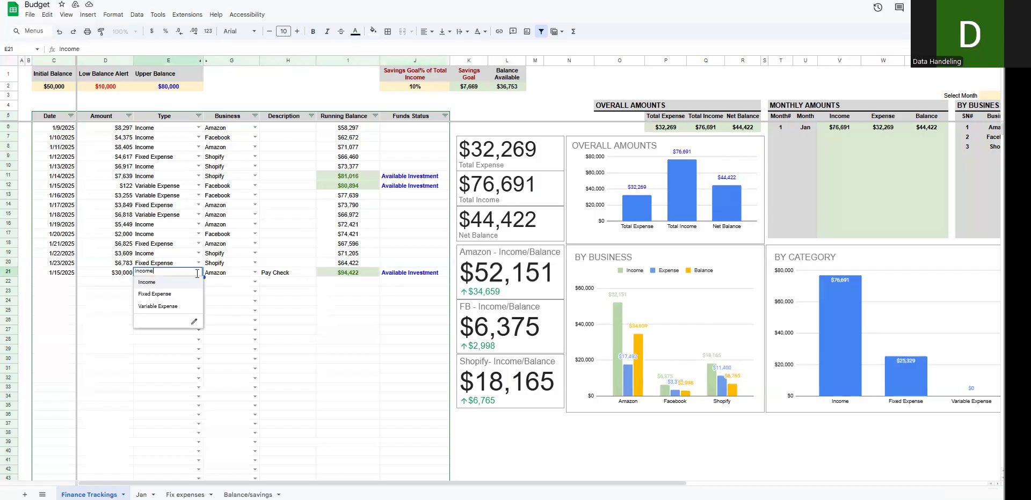
{"action": "left_click", "coordinate": [181, 294]}
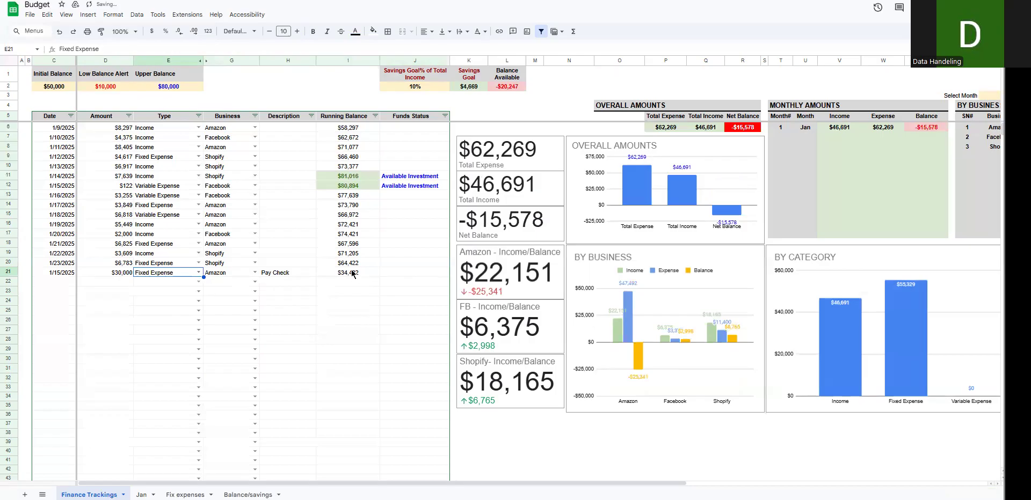
Step: Set the row 21 amount to $60,000 and check its running balance and funds status against the row above
{"action": "left_click", "coordinate": [114, 275]}
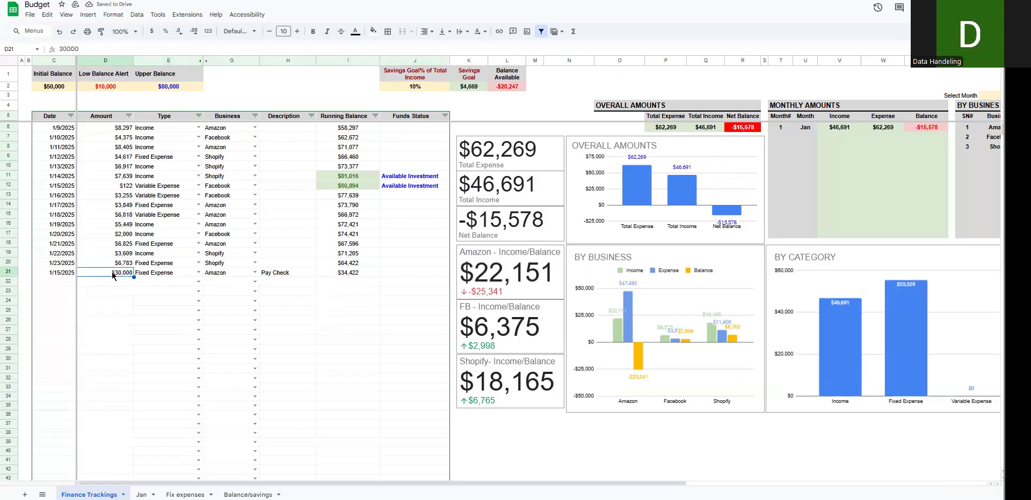
{"action": "type", "text": "60"}
{"action": "key", "text": "Return"}
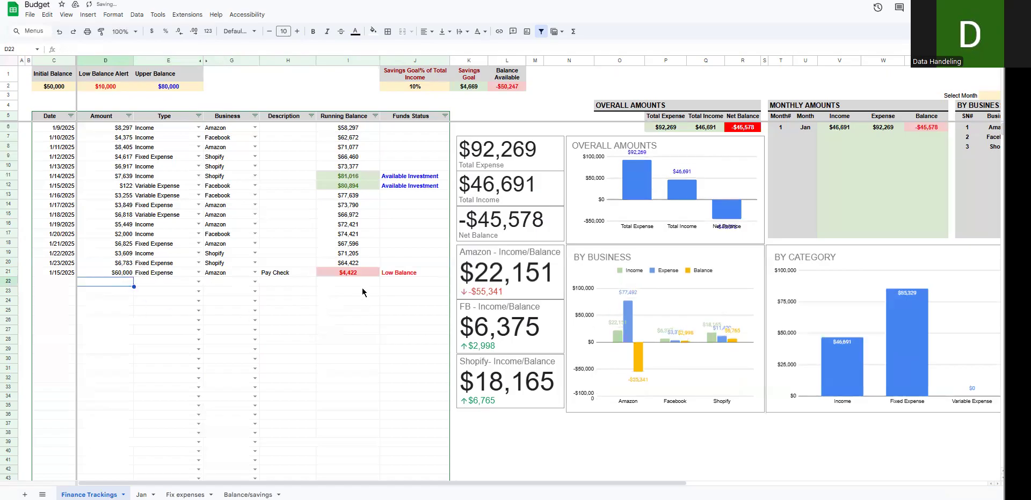
{"action": "left_click", "coordinate": [337, 263]}
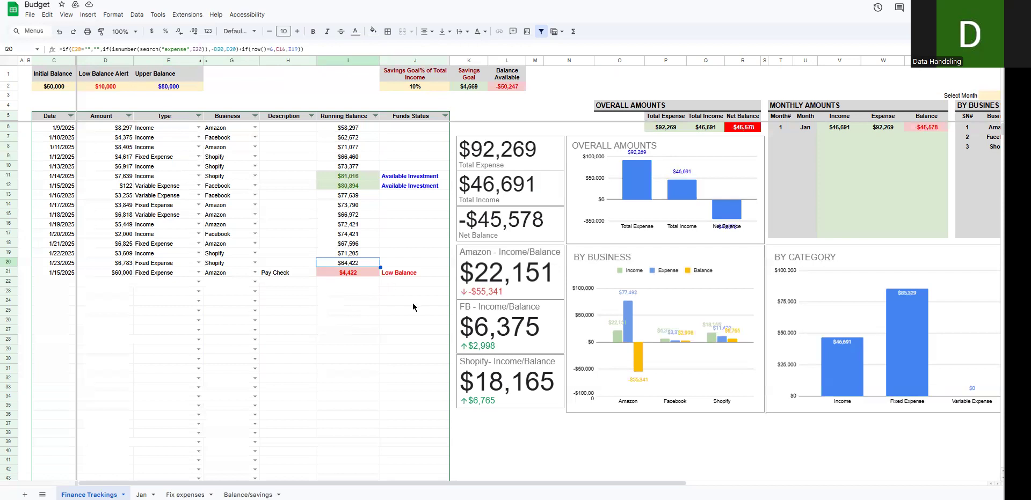
{"action": "left_click_drag", "start_coordinate": [391, 277], "coordinate": [354, 276]}
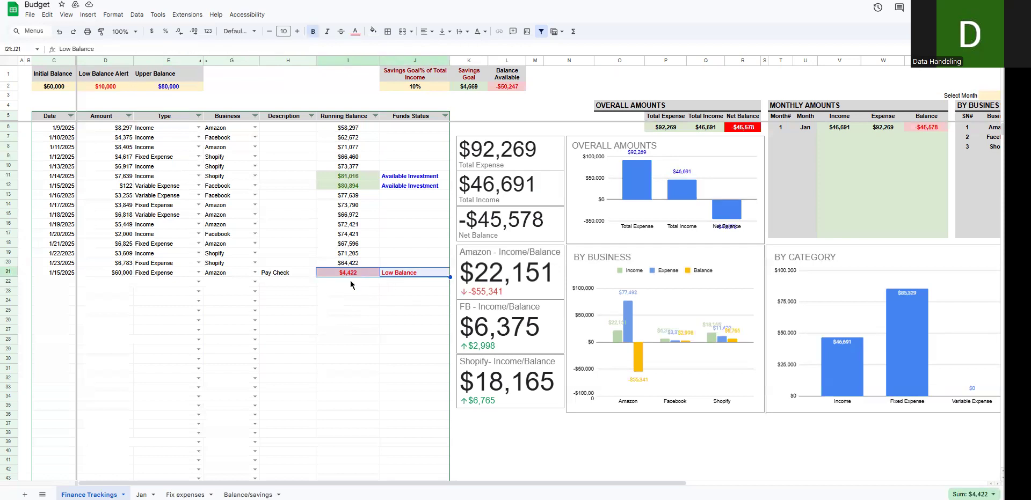
Step: Switch the row 21 entry's type back to Income
{"action": "left_click", "coordinate": [168, 274]}
{"action": "left_click", "coordinate": [198, 273]}
{"action": "left_click", "coordinate": [183, 287]}
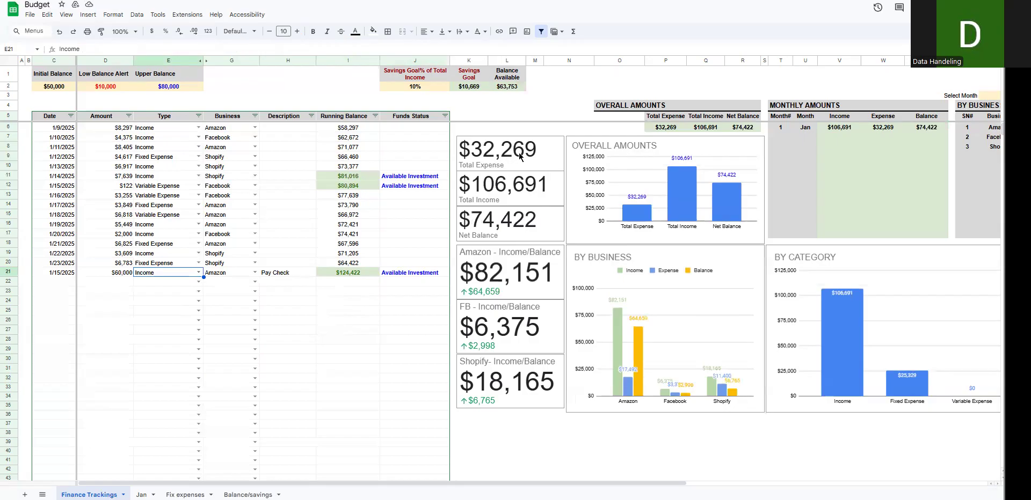
Step: Review the tracked entries against the Total Expense, Total Income and Net Balance scorecards
{"action": "left_click_drag", "start_coordinate": [53, 129], "coordinate": [354, 418]}
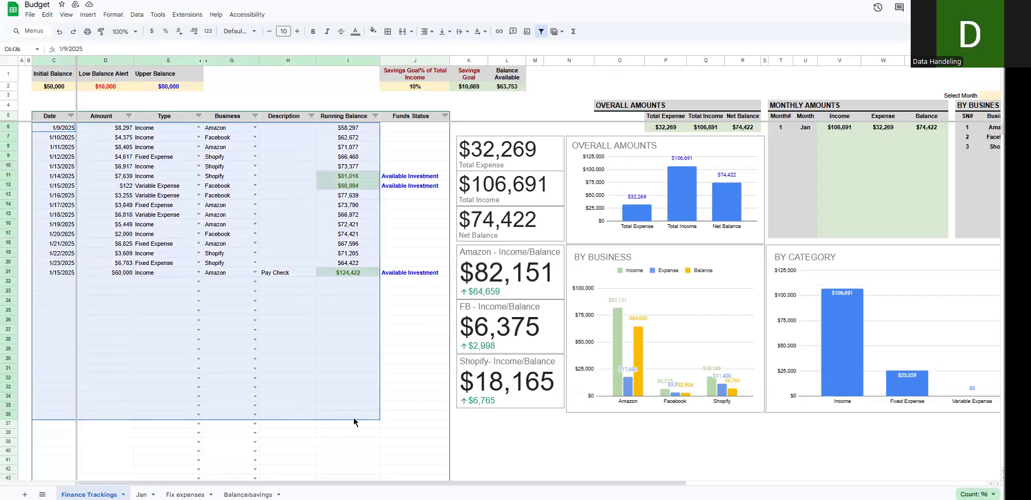
{"action": "left_click", "coordinate": [495, 199]}
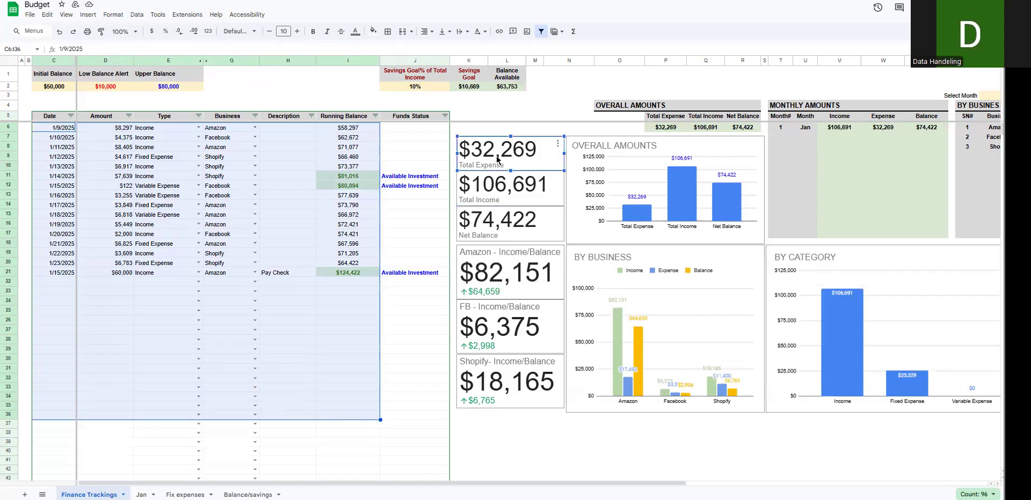
{"action": "left_click", "coordinate": [497, 224]}
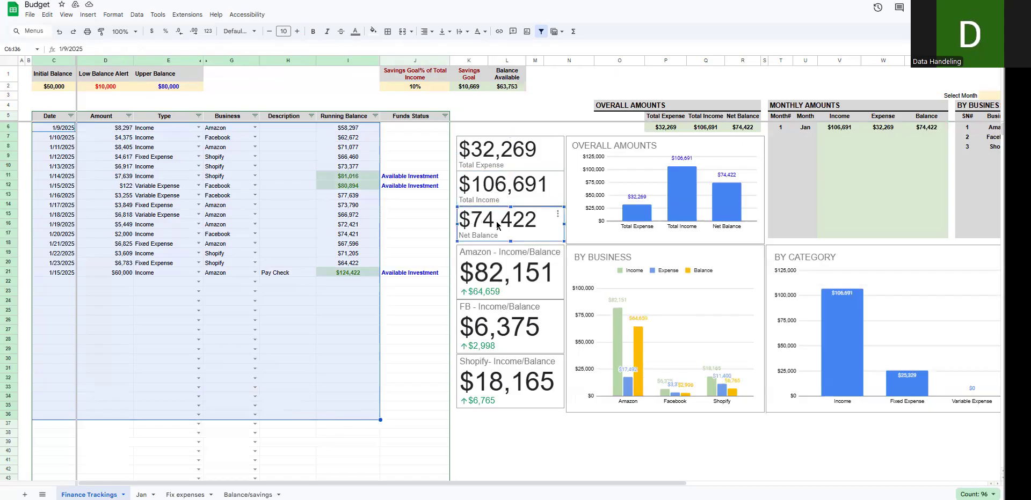
{"action": "left_click_drag", "start_coordinate": [320, 302], "coordinate": [320, 310]}
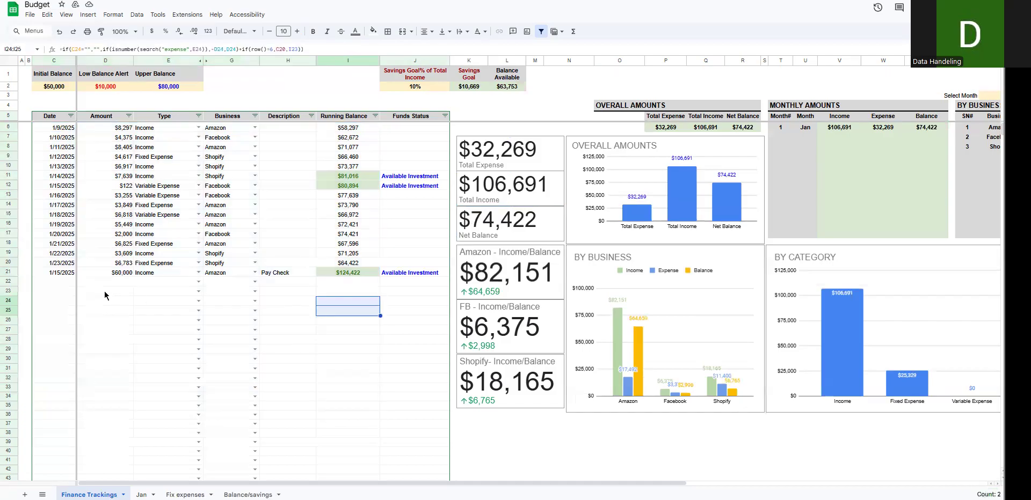
Step: Change the row 21 type to Fixed Expense to compare the totals, and return it to Income
{"action": "left_click", "coordinate": [186, 274]}
{"action": "left_click", "coordinate": [198, 273]}
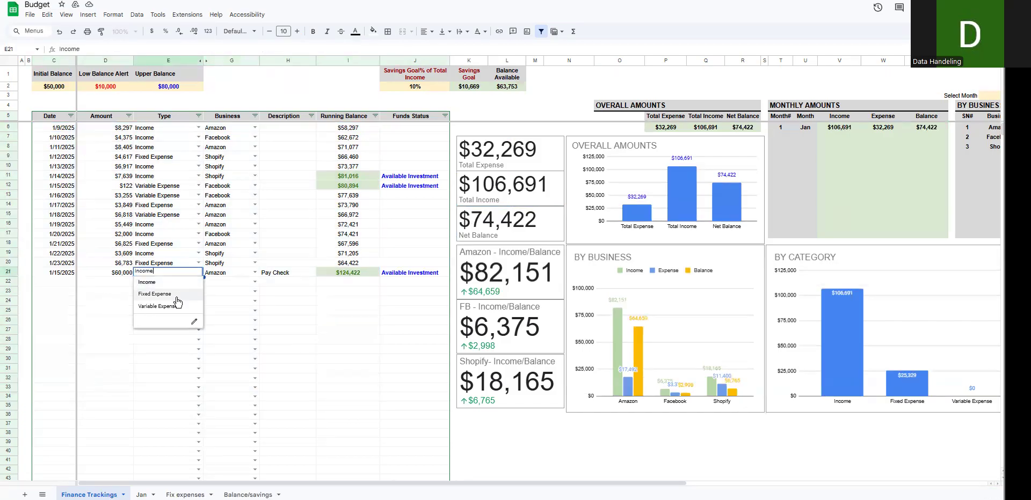
{"action": "left_click", "coordinate": [175, 298]}
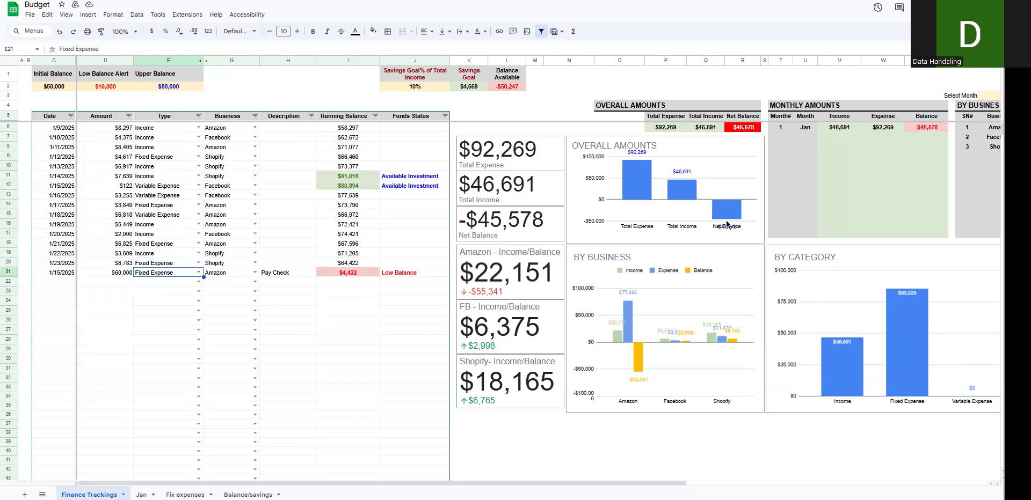
{"action": "left_click", "coordinate": [197, 273]}
{"action": "left_click", "coordinate": [182, 283]}
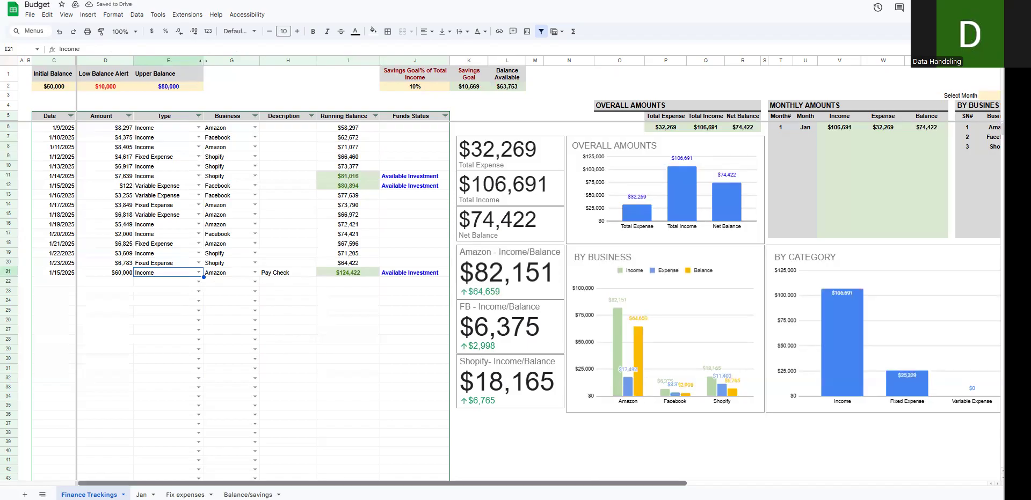
Step: Examine the monthly and by-business summary tables and the charts beside the entries
{"action": "scroll", "coordinate": [593, 467], "scroll_direction": "right", "scroll_amount": 2}
{"action": "scroll", "coordinate": [453, 363], "scroll_direction": "right", "scroll_amount": 3}
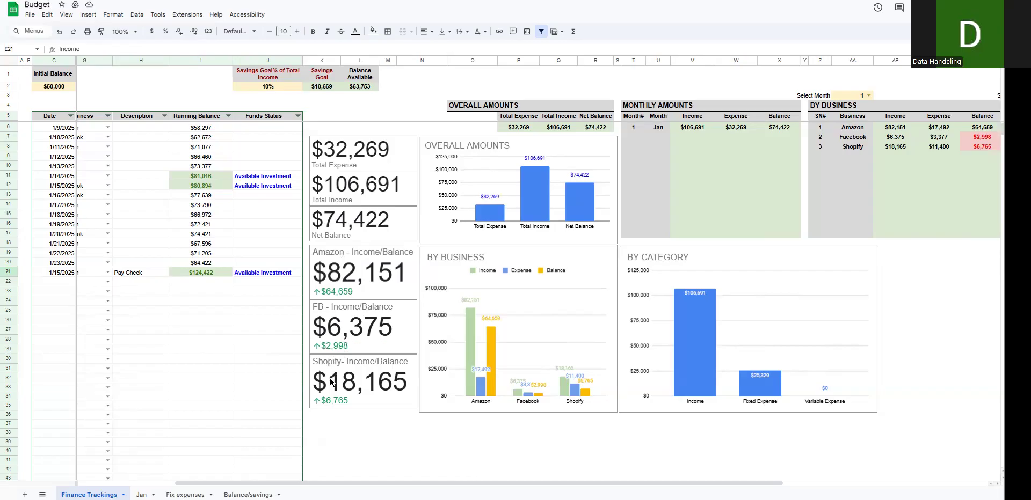
{"action": "left_click_drag", "start_coordinate": [384, 484], "coordinate": [287, 484]}
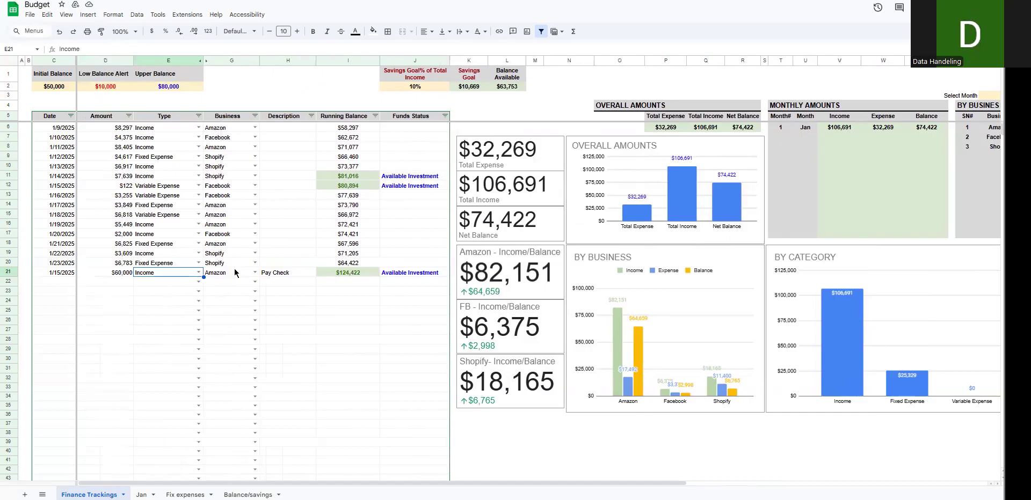
Step: Set the row 21 type to Variable Expense with Amazon as the business, and check the business and category charts
{"action": "left_click", "coordinate": [197, 273]}
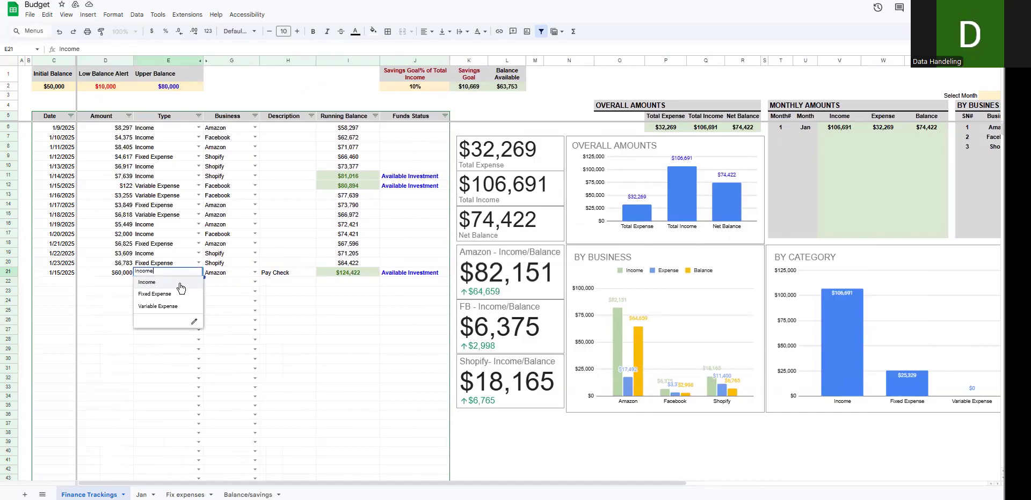
{"action": "left_click", "coordinate": [214, 292]}
{"action": "left_click", "coordinate": [198, 272]}
{"action": "left_click", "coordinate": [177, 310]}
{"action": "left_click", "coordinate": [254, 272]}
{"action": "left_click", "coordinate": [237, 283]}
{"action": "left_click", "coordinate": [262, 294]}
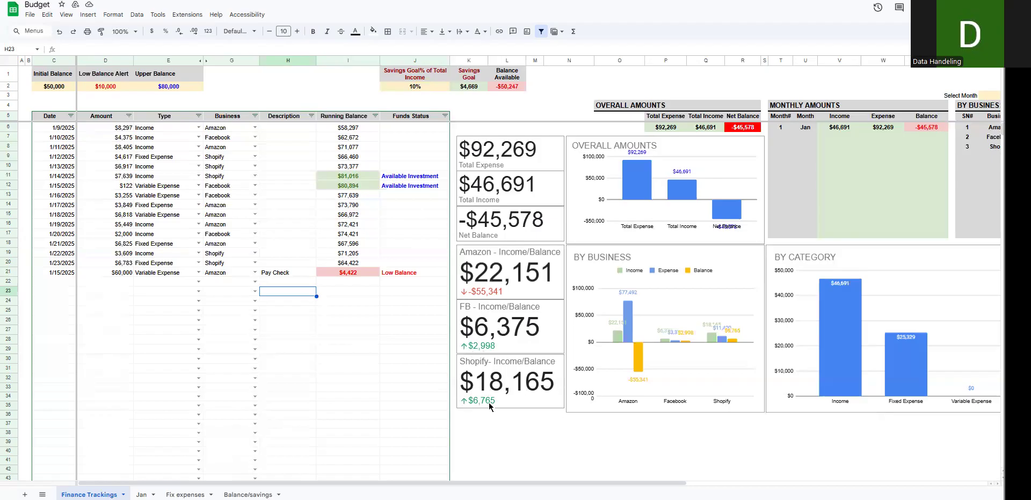
{"action": "left_click_drag", "start_coordinate": [485, 483], "coordinate": [572, 482]}
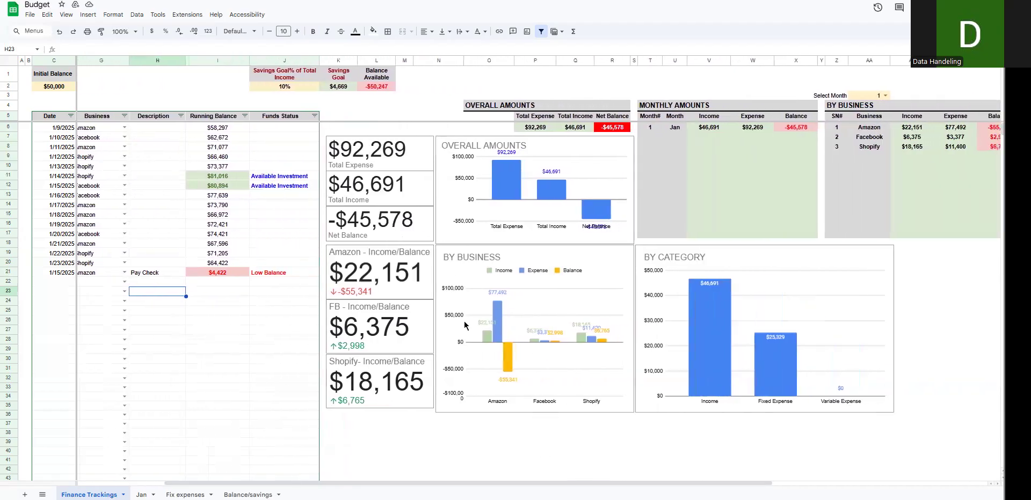
{"action": "left_click_drag", "start_coordinate": [285, 485], "coordinate": [200, 484]}
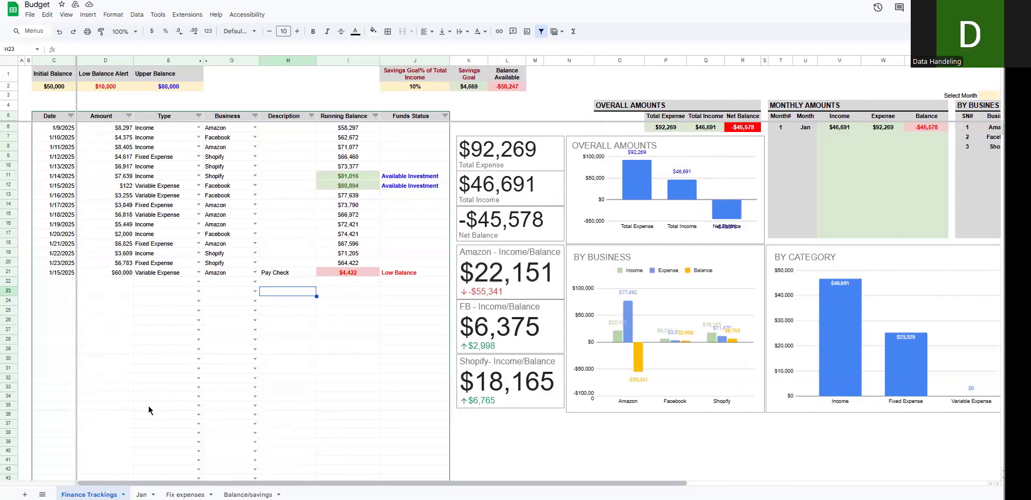
Step: Reclassify the $60,000 entry in row 21 from Variable Expense to Income
{"action": "left_click", "coordinate": [194, 274]}
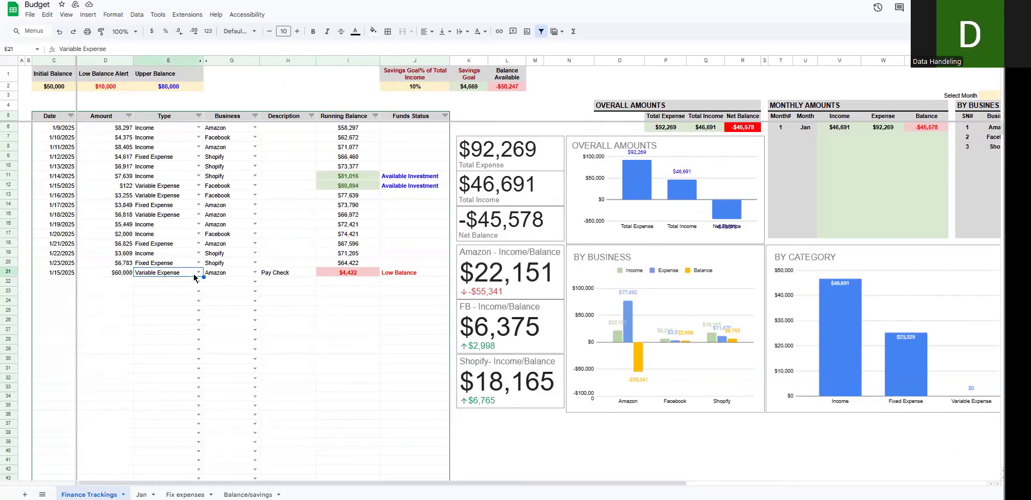
{"action": "left_click", "coordinate": [196, 273]}
{"action": "left_click", "coordinate": [161, 283]}
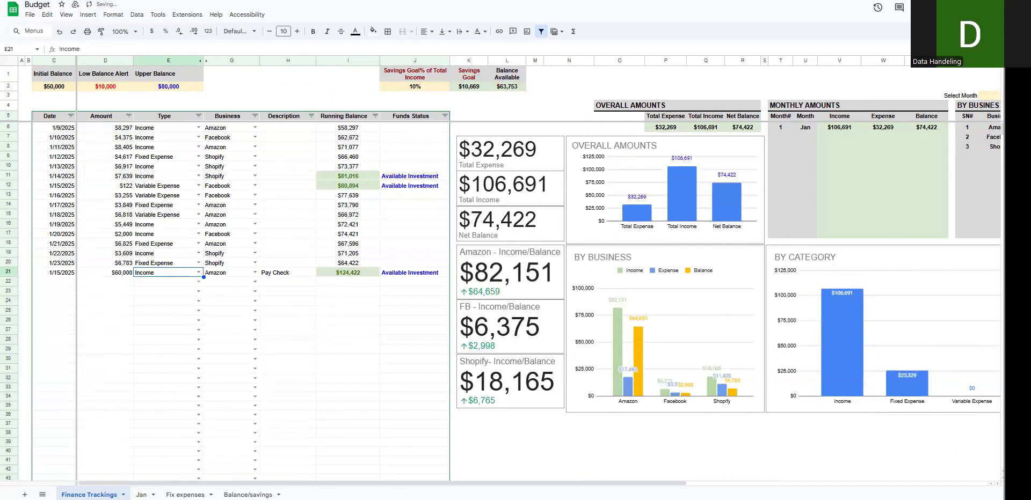
Step: Review the By Business and By Category charts and summary tables, and return to the entry table
{"action": "left_click_drag", "start_coordinate": [413, 484], "coordinate": [493, 478]}
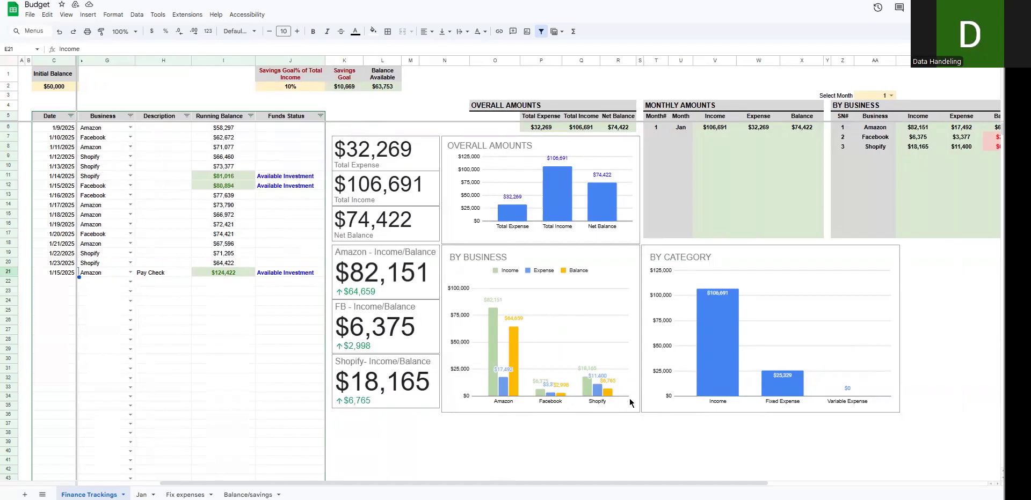
{"action": "left_click_drag", "start_coordinate": [631, 484], "coordinate": [733, 484]}
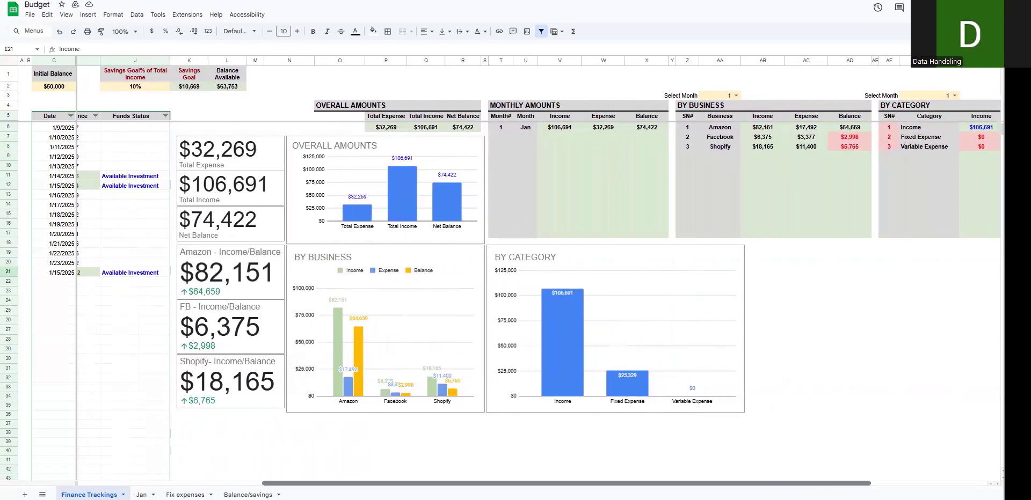
{"action": "left_click_drag", "start_coordinate": [733, 483], "coordinate": [736, 483]}
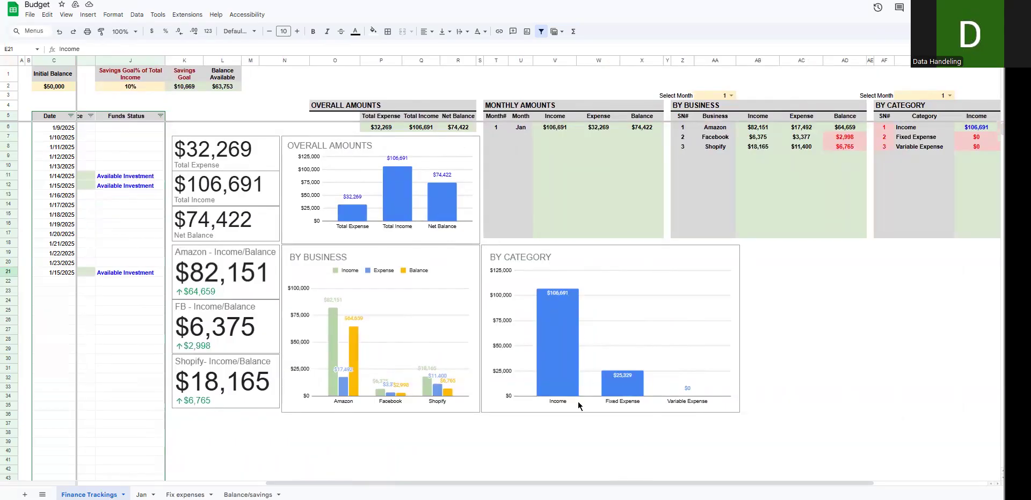
{"action": "left_click_drag", "start_coordinate": [474, 483], "coordinate": [278, 484]}
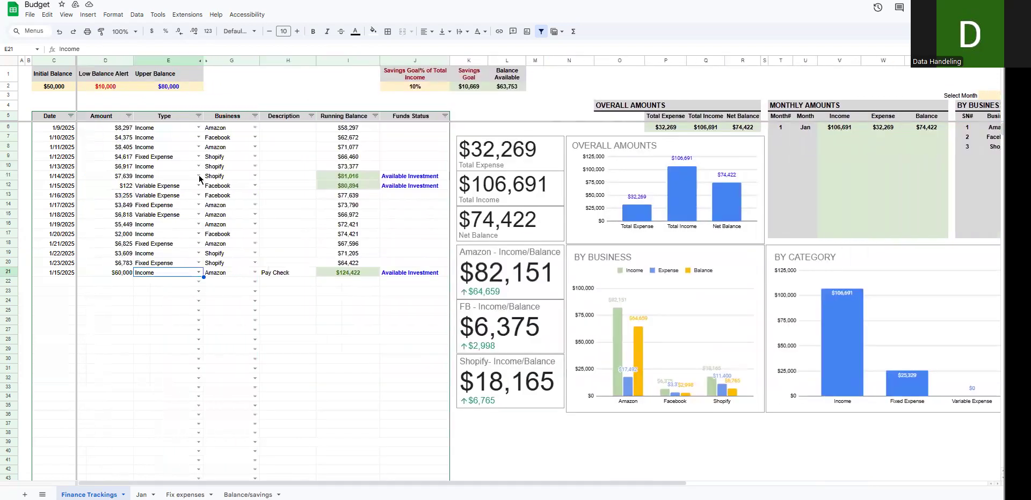
Step: Set the amount of the Facebook variable expense in row 12 to $1,220
{"action": "left_click", "coordinate": [173, 139]}
{"action": "left_click_drag", "start_coordinate": [665, 479], "coordinate": [666, 477]}
{"action": "scroll", "coordinate": [682, 388], "scroll_direction": "right", "scroll_amount": 5}
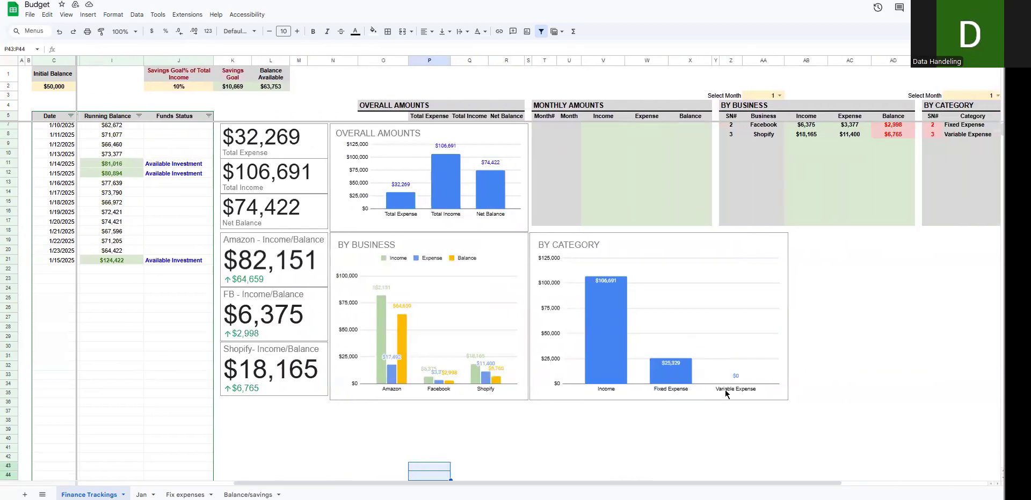
{"action": "scroll", "coordinate": [536, 268], "scroll_direction": "left", "scroll_amount": 5}
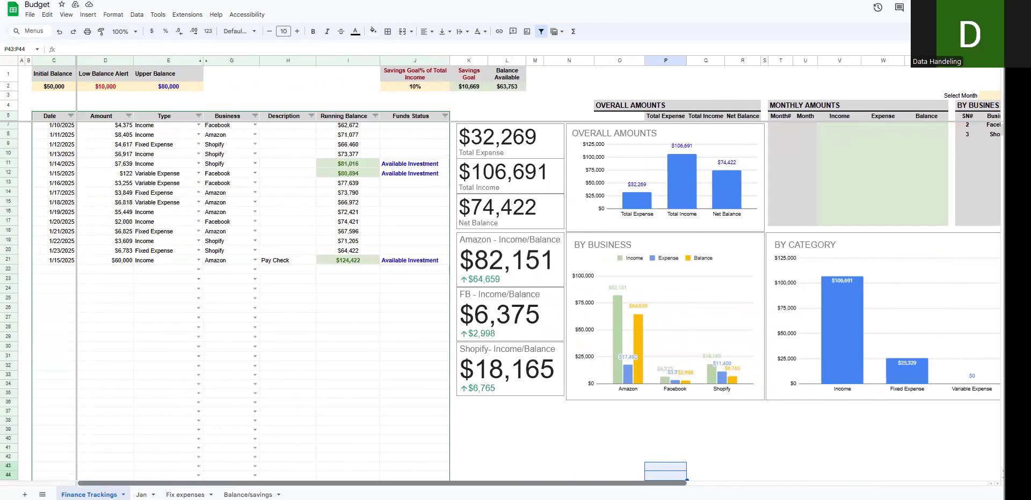
{"action": "left_click", "coordinate": [128, 177]}
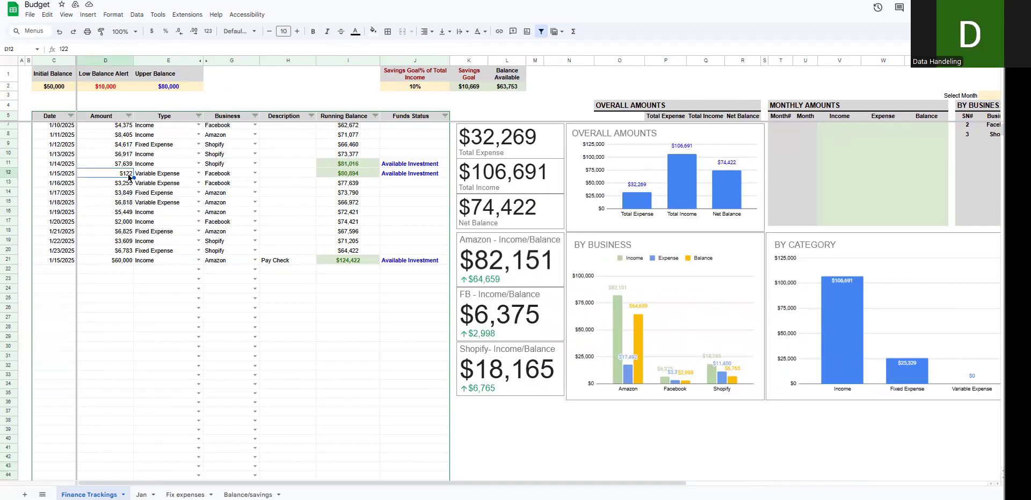
{"action": "double_click", "coordinate": [128, 174]}
{"action": "key", "text": "Return"}
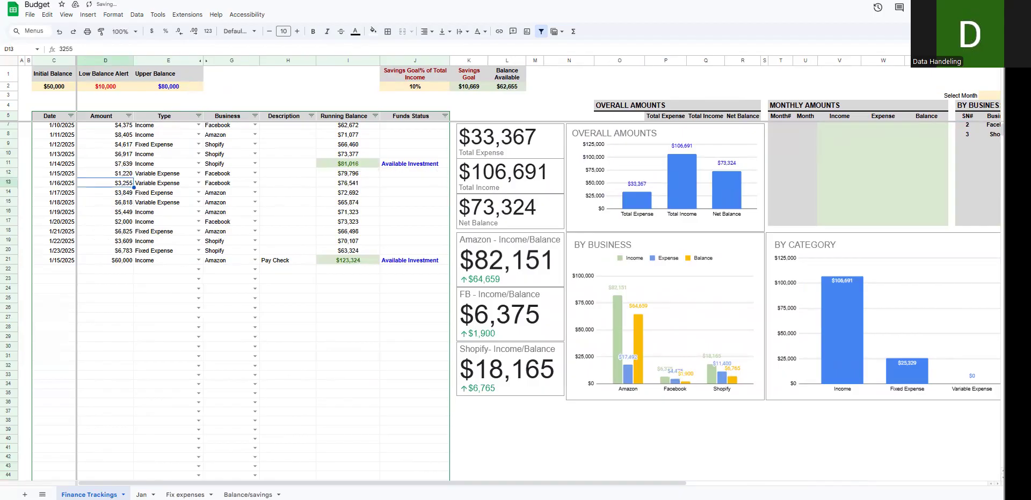
Step: Clear both month selections above the By Business and By Category tables, and compare the summaries and charts with the entries
{"action": "scroll", "coordinate": [751, 322], "scroll_direction": "right", "scroll_amount": 3}
{"action": "left_click", "coordinate": [771, 421]}
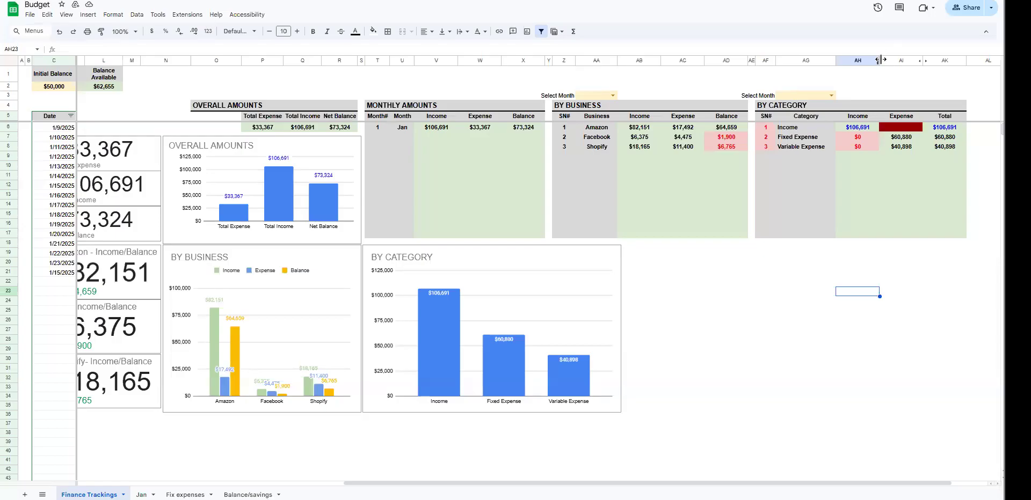
{"action": "left_click", "coordinate": [677, 362]}
{"action": "left_click_drag", "start_coordinate": [522, 483], "coordinate": [483, 484]}
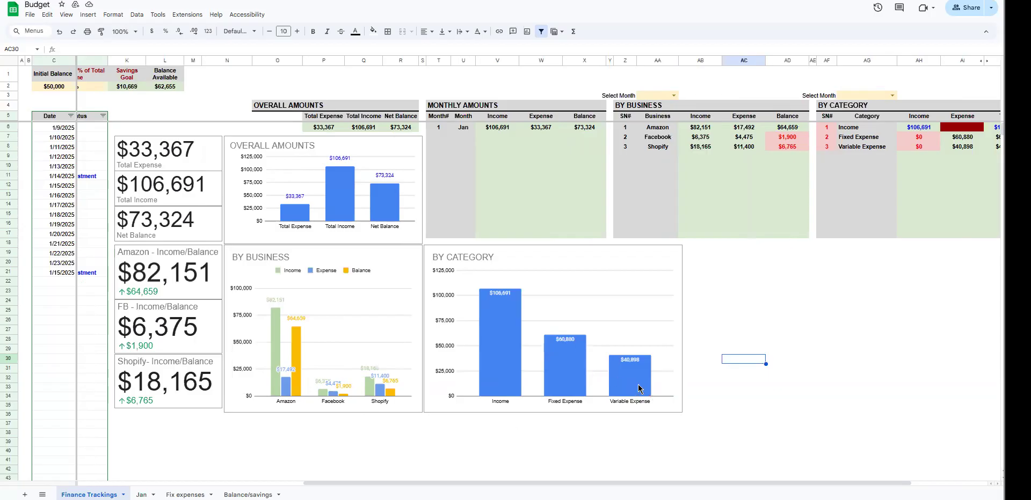
{"action": "left_click_drag", "start_coordinate": [636, 483], "coordinate": [409, 484]}
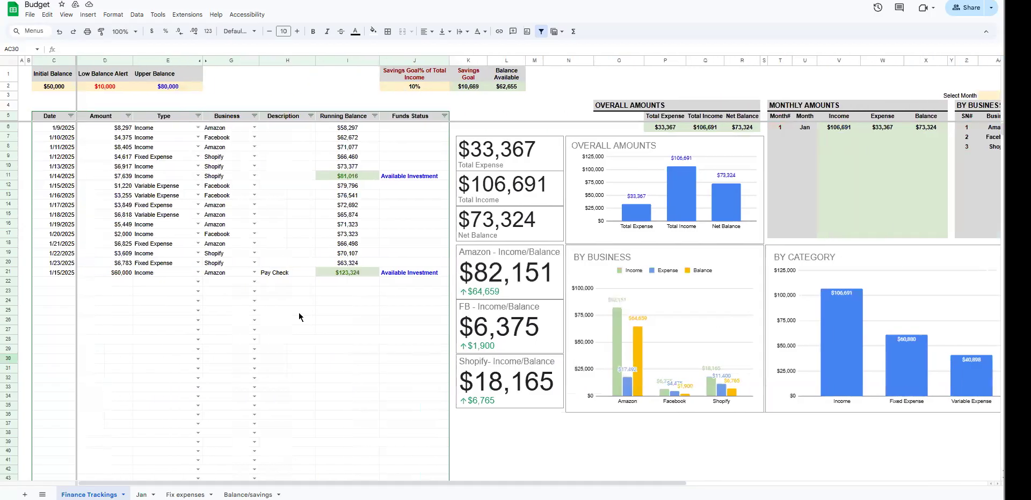
{"action": "left_click_drag", "start_coordinate": [62, 128], "coordinate": [274, 275]}
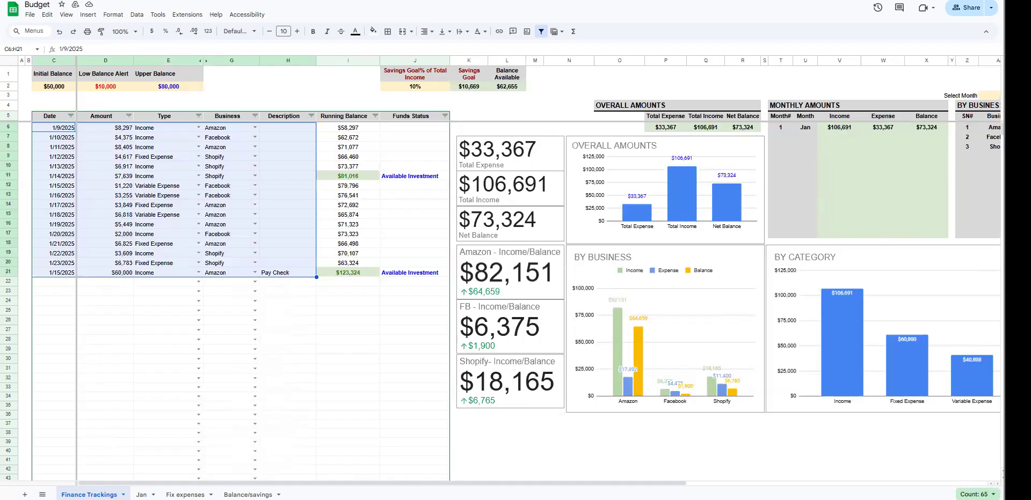
{"action": "left_click_drag", "start_coordinate": [537, 484], "coordinate": [643, 483]}
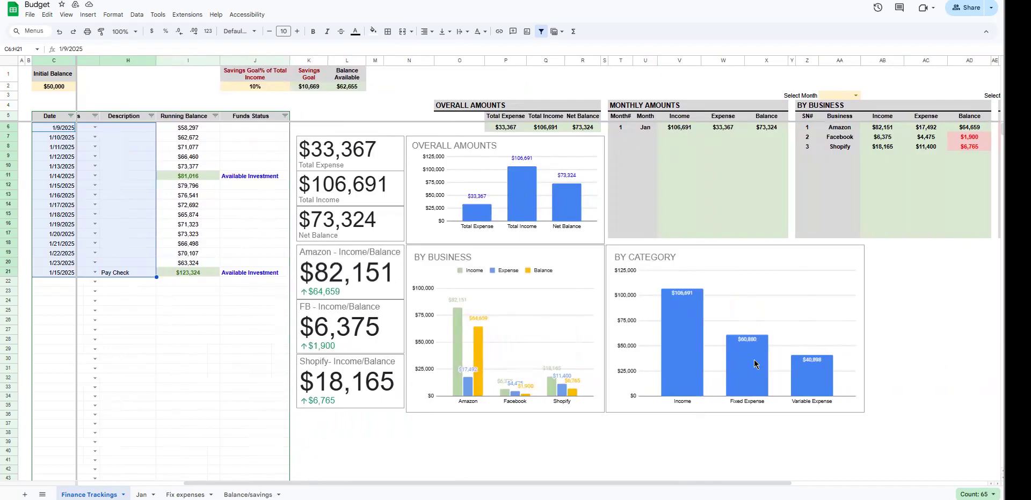
{"action": "left_click_drag", "start_coordinate": [721, 484], "coordinate": [916, 484]}
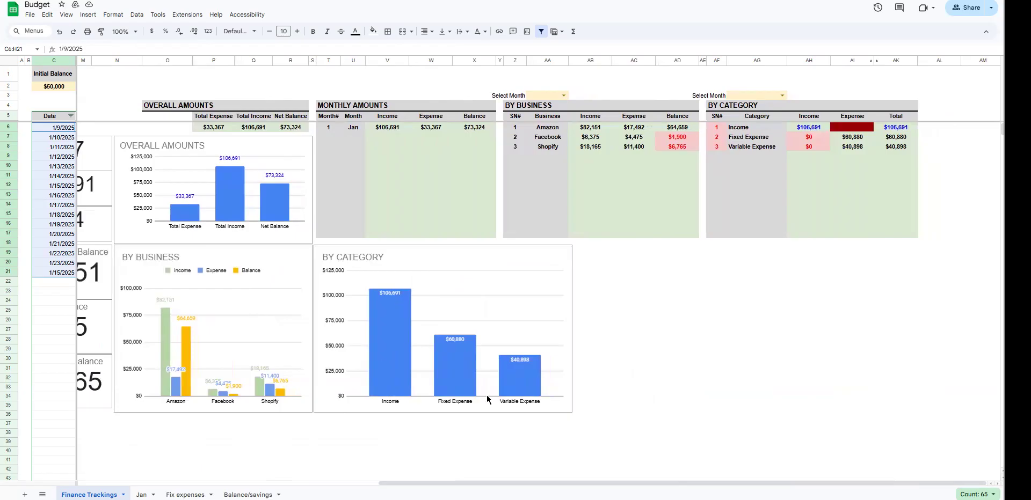
Step: Set the By Business table's month to 1 and leave the By Category month blank
{"action": "left_click", "coordinate": [565, 99]}
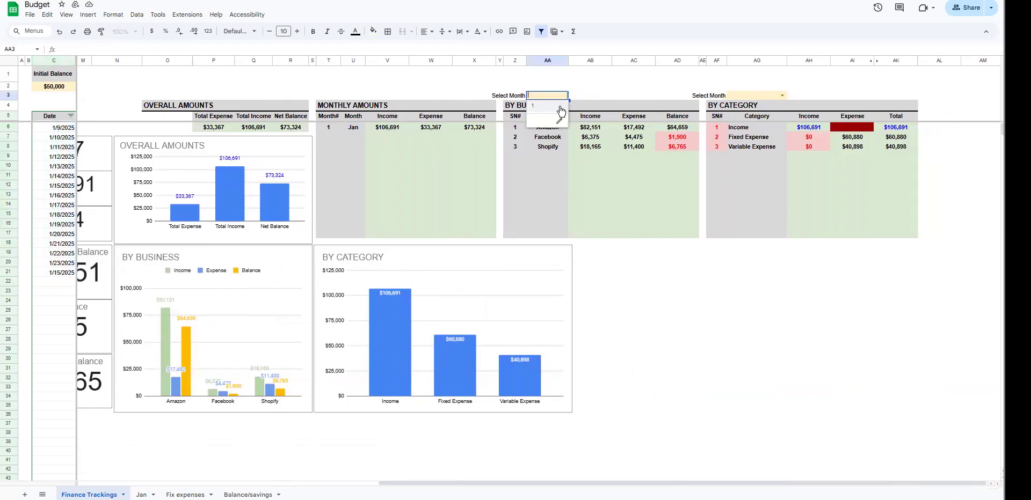
{"action": "left_click", "coordinate": [559, 113]}
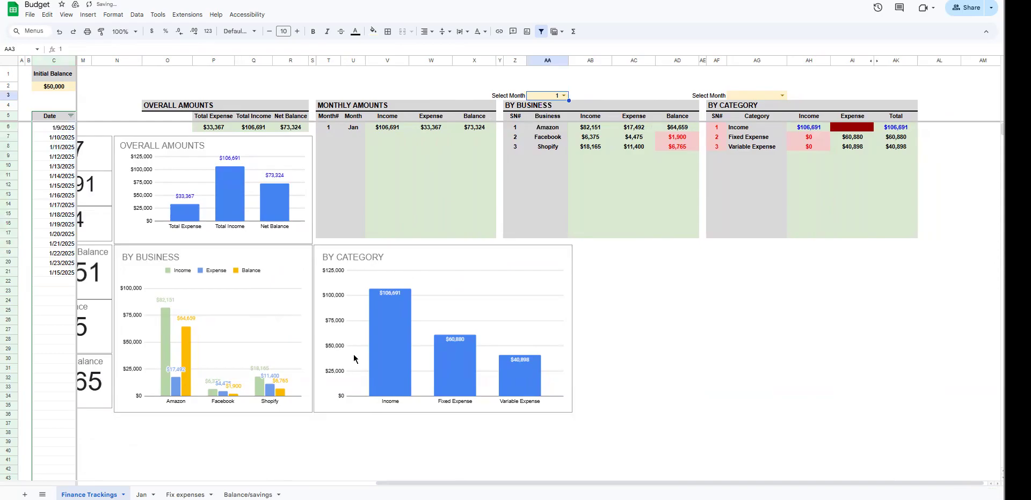
{"action": "scroll", "coordinate": [676, 483], "scroll_direction": "left", "scroll_amount": 1}
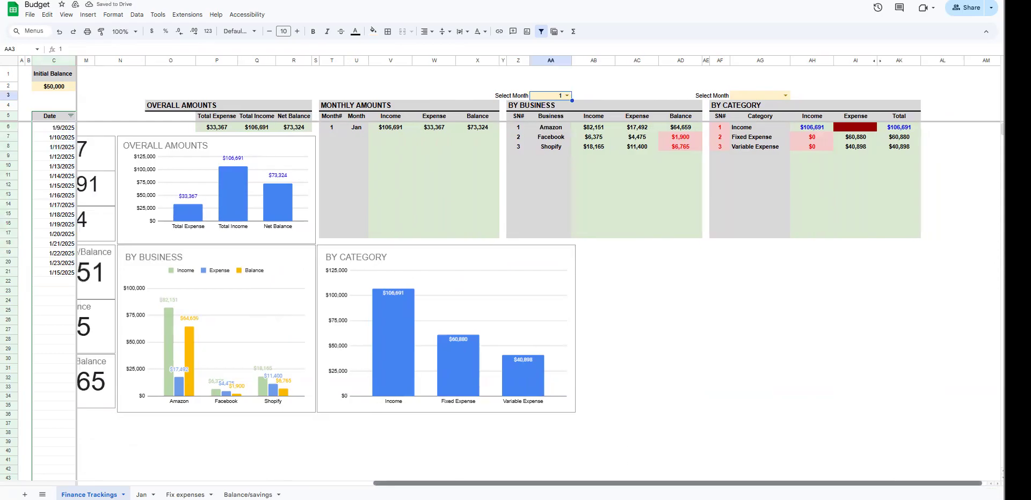
{"action": "left_click", "coordinate": [782, 95]}
{"action": "left_click", "coordinate": [736, 340]}
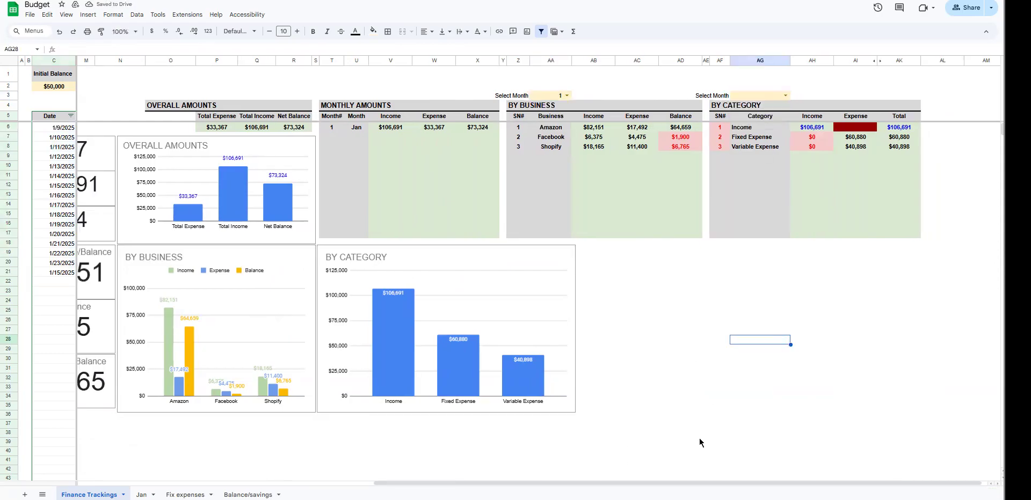
Step: Change the date of the row 8 entry to 2/12/2025 and the row 11 entry to 1/8/2025
{"action": "left_click_drag", "start_coordinate": [691, 483], "coordinate": [392, 483]}
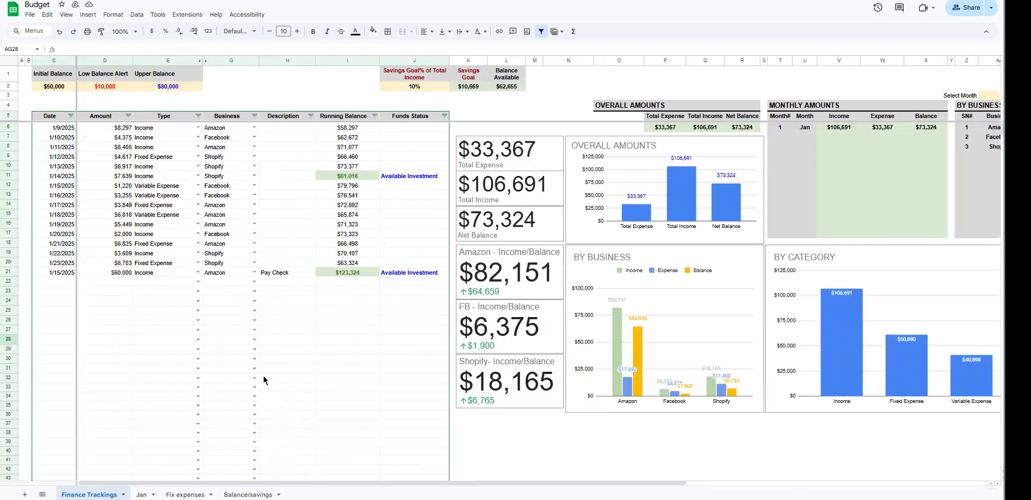
{"action": "double_click", "coordinate": [67, 147]}
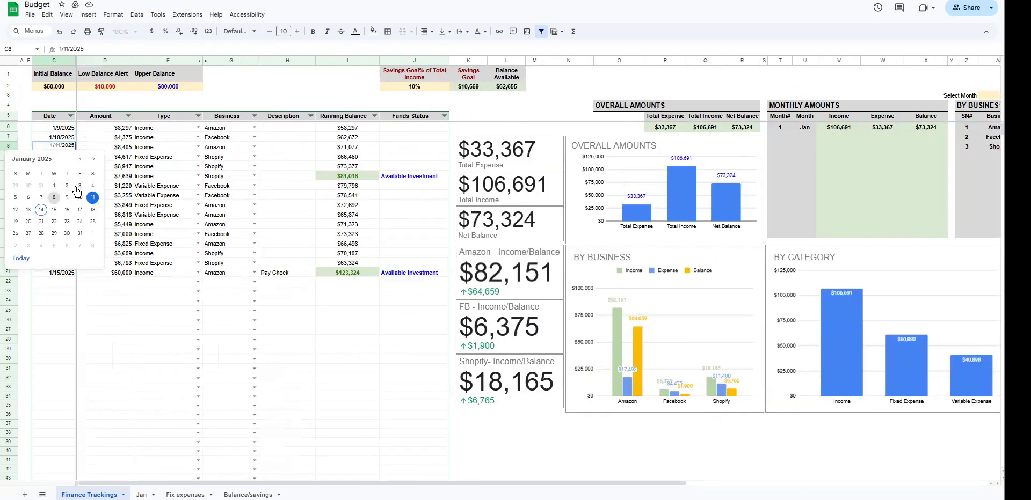
{"action": "left_click", "coordinate": [94, 159]}
{"action": "left_click", "coordinate": [53, 209]}
{"action": "double_click", "coordinate": [69, 176]}
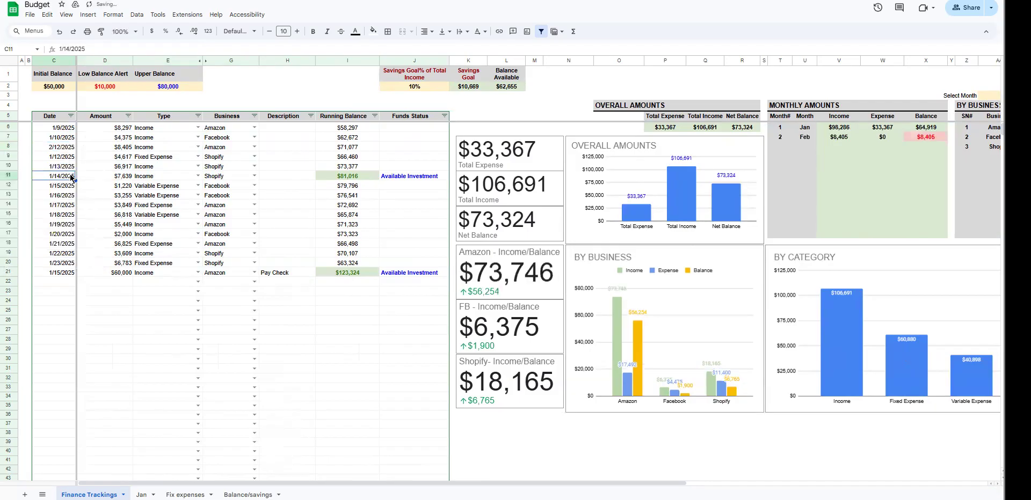
{"action": "left_click", "coordinate": [60, 234]}
Step: Change the date of the row 16 entry to 2/5/2025 and the row 12 entry to 2/11/2025
{"action": "double_click", "coordinate": [60, 230]}
{"action": "left_click", "coordinate": [93, 237]}
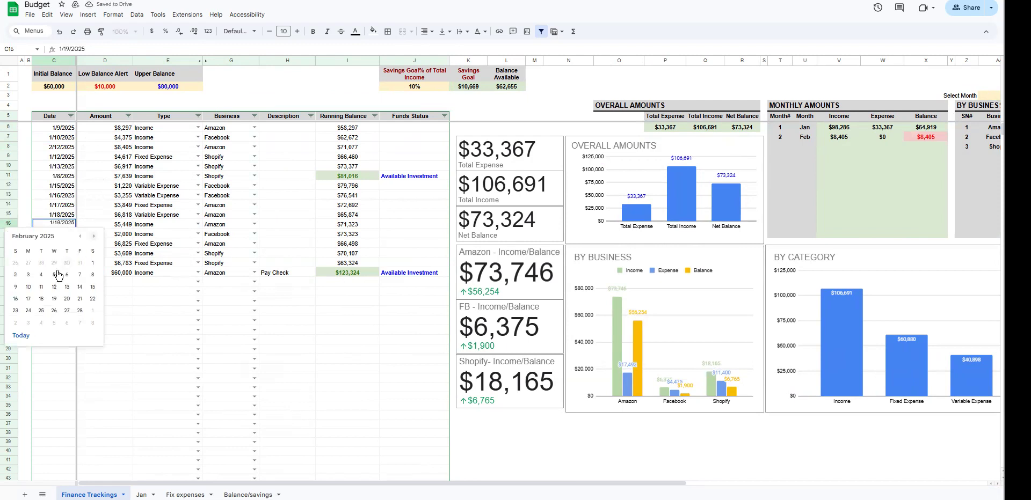
{"action": "left_click", "coordinate": [58, 276]}
{"action": "double_click", "coordinate": [71, 188]}
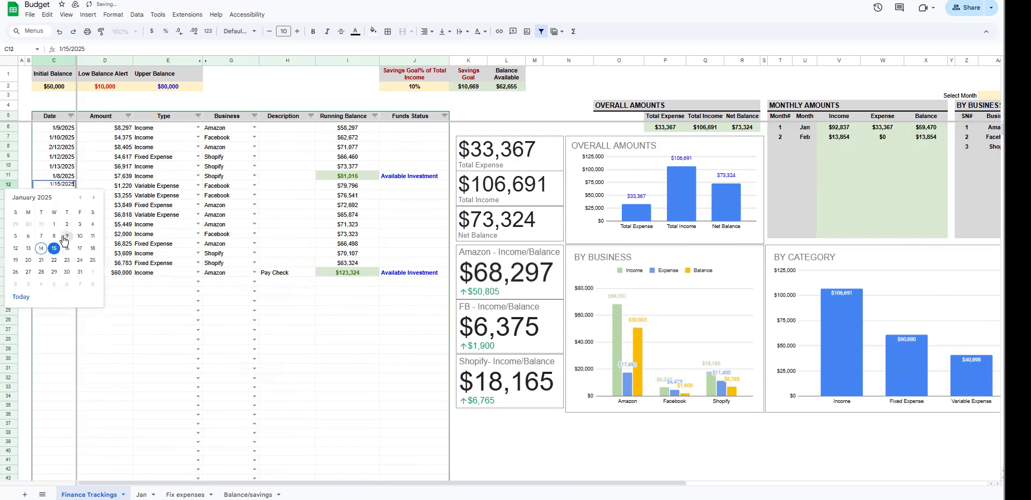
{"action": "left_click", "coordinate": [93, 197]}
{"action": "left_click", "coordinate": [41, 248]}
Step: Set the row 18 date to 1/2/2025 and fill the date series down through row 21
{"action": "double_click", "coordinate": [68, 246]}
{"action": "left_click", "coordinate": [68, 293]}
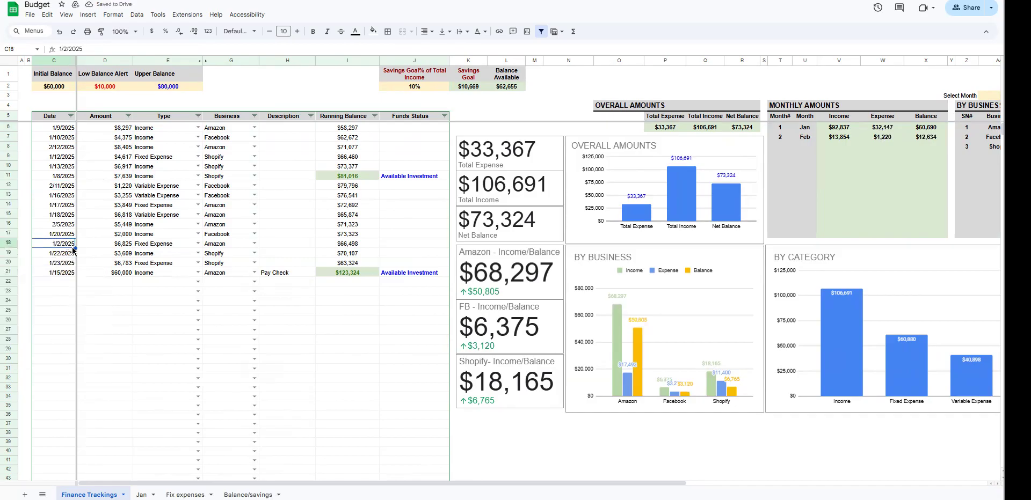
{"action": "left_click_drag", "start_coordinate": [75, 248], "coordinate": [75, 275]}
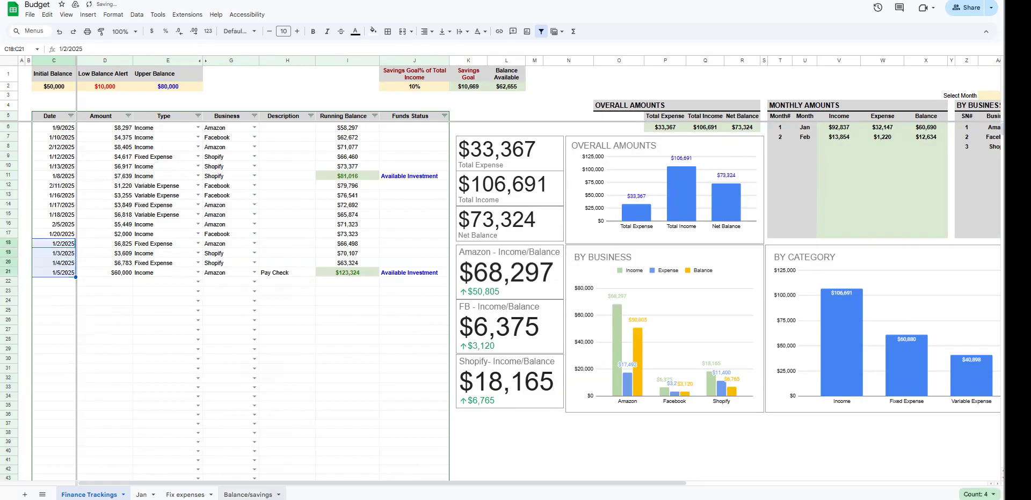
Step: Set the row 18 date to 2/6/2025 and fill the consecutive dates down through row 21
{"action": "left_click", "coordinate": [63, 246]}
{"action": "double_click", "coordinate": [64, 246]}
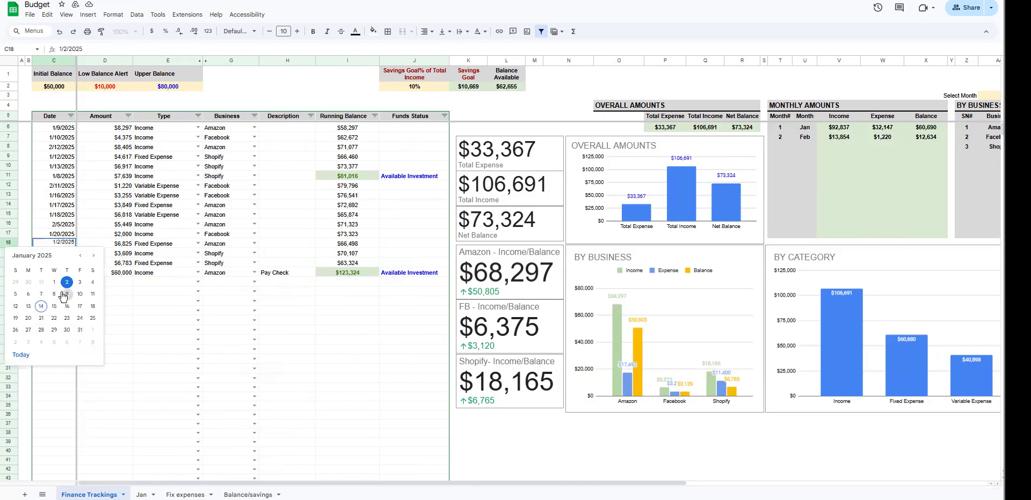
{"action": "left_click", "coordinate": [93, 256]}
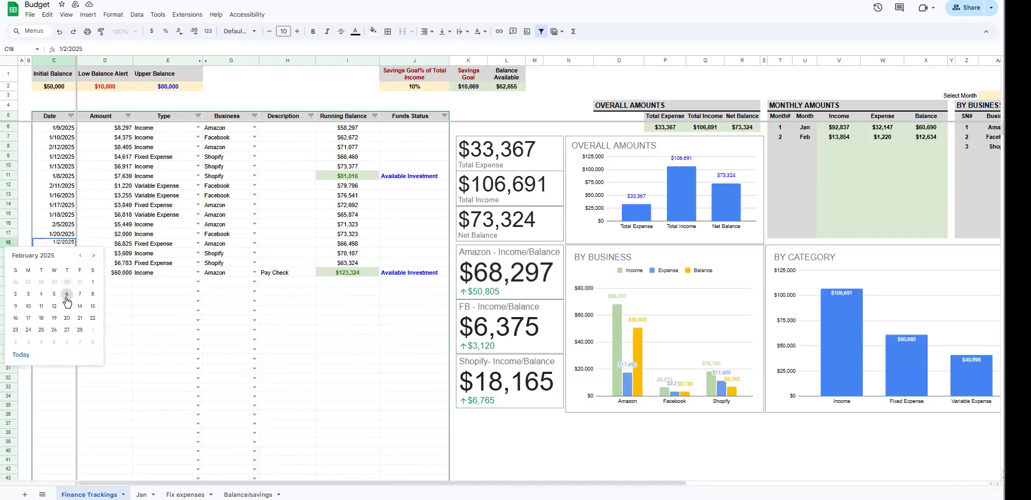
{"action": "left_click", "coordinate": [66, 294]}
{"action": "left_click_drag", "start_coordinate": [76, 247], "coordinate": [76, 276]}
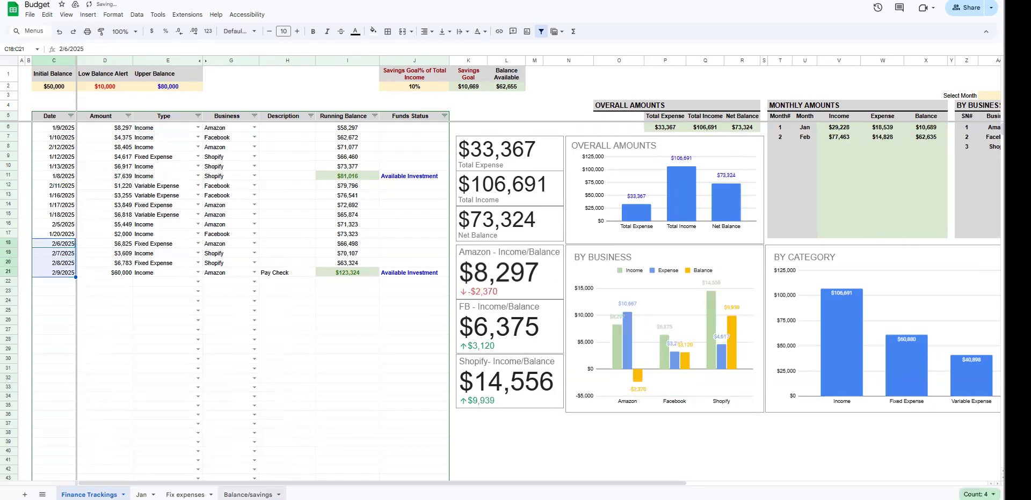
Step: Check the monthly summary, and set the By Business table's month to 2
{"action": "scroll", "coordinate": [537, 268], "scroll_direction": "right", "scroll_amount": 5}
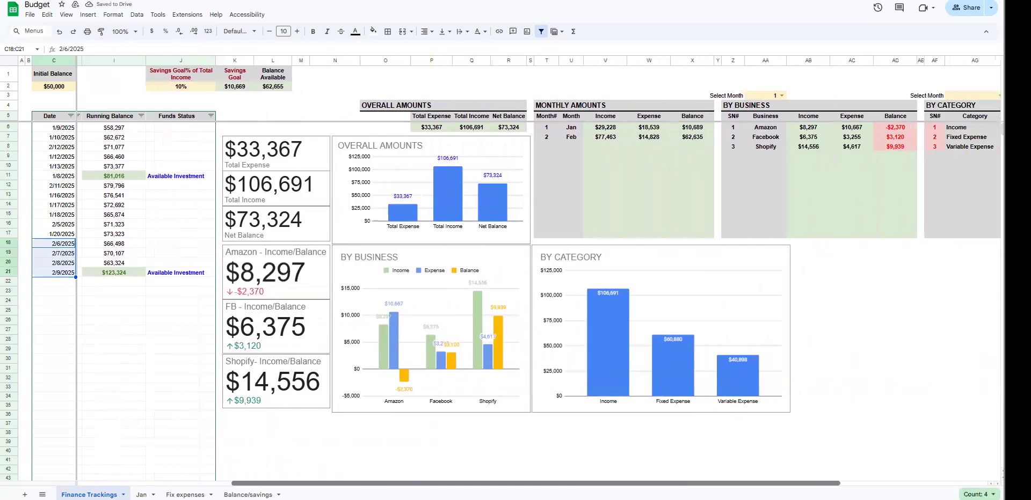
{"action": "scroll", "coordinate": [537, 269], "scroll_direction": "right", "scroll_amount": 2}
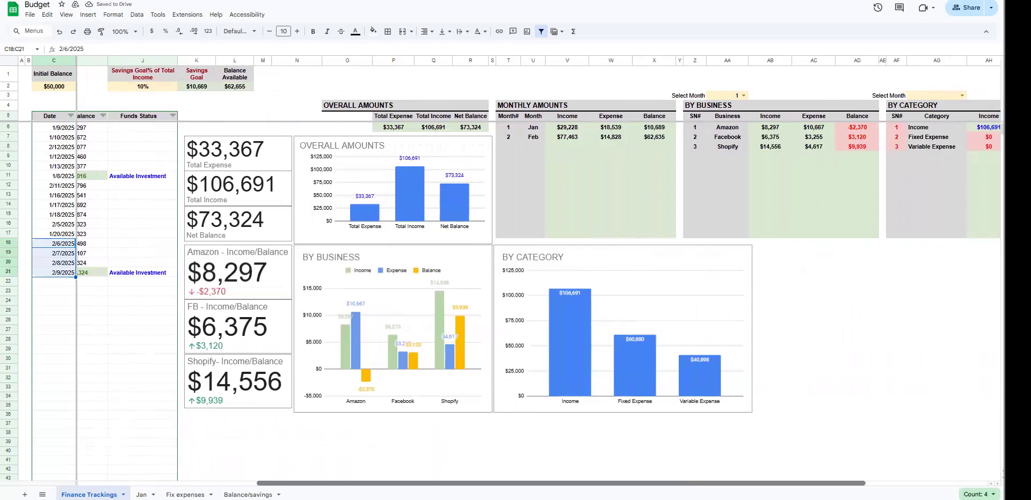
{"action": "scroll", "coordinate": [537, 269], "scroll_direction": "left", "scroll_amount": 7}
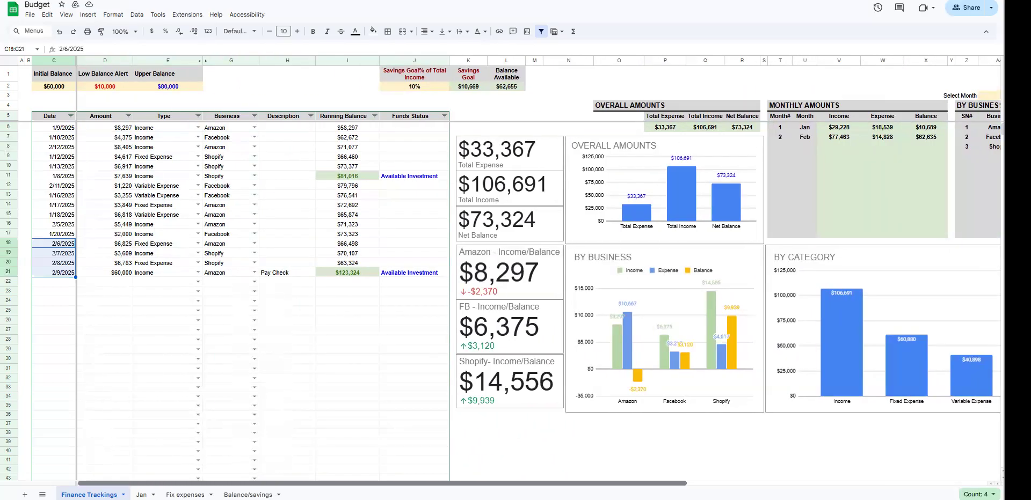
{"action": "left_click_drag", "start_coordinate": [249, 480], "coordinate": [681, 479]}
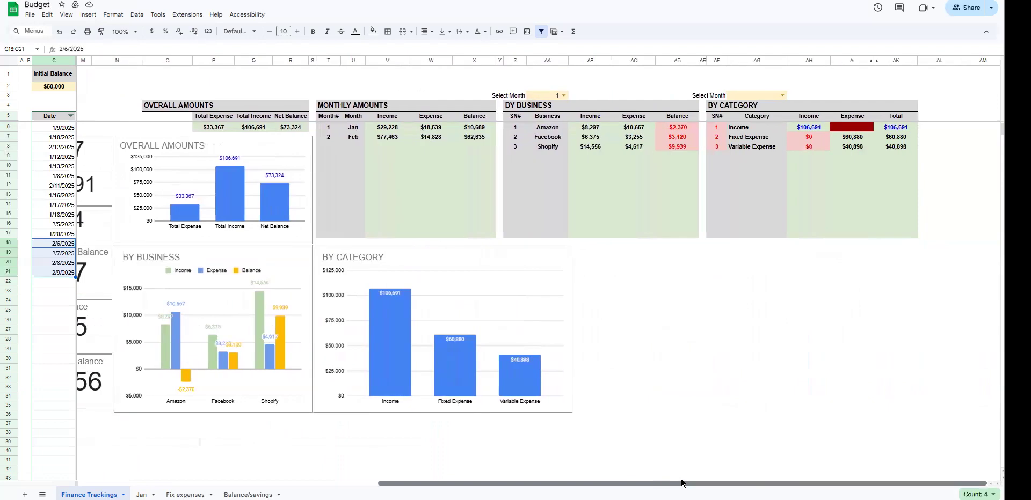
{"action": "left_click", "coordinate": [563, 95]}
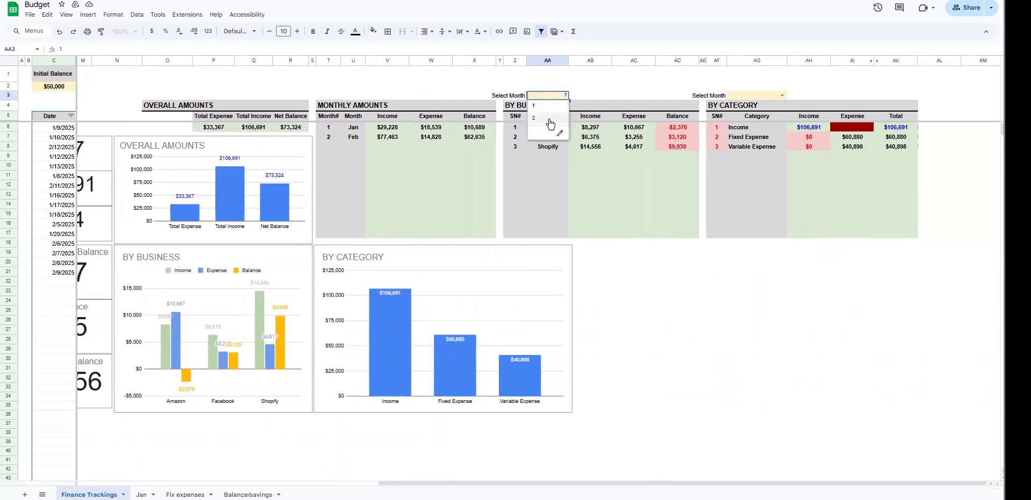
{"action": "left_click", "coordinate": [549, 118]}
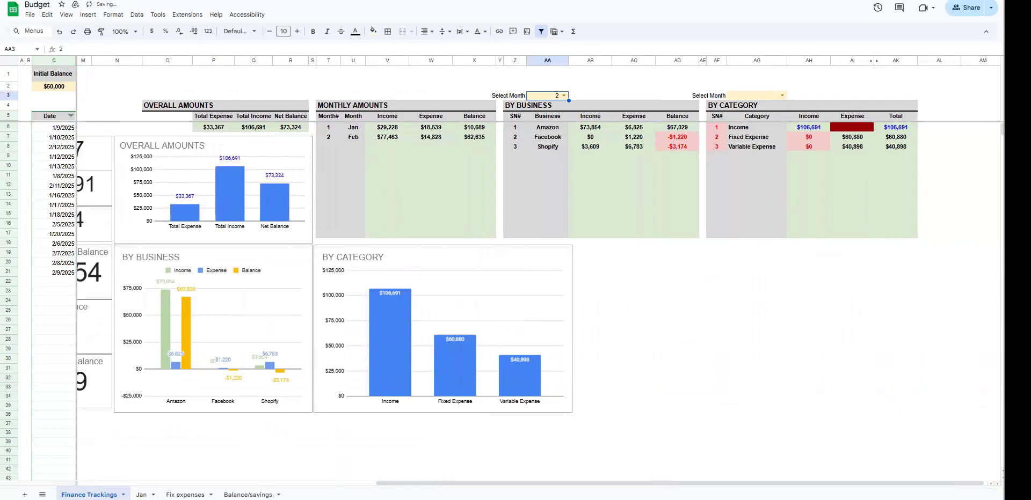
Step: Set the By Category table's month to 2, and link that cell by formula to the By Business month in AA3
{"action": "left_click_drag", "start_coordinate": [395, 483], "coordinate": [324, 483]}
{"action": "left_click_drag", "start_coordinate": [619, 107], "coordinate": [808, 216]}
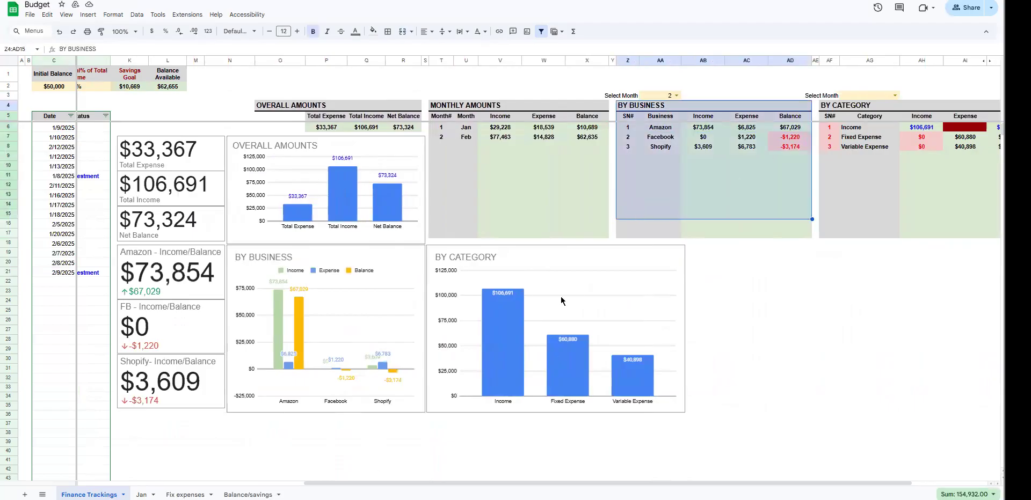
{"action": "left_click", "coordinate": [895, 96]}
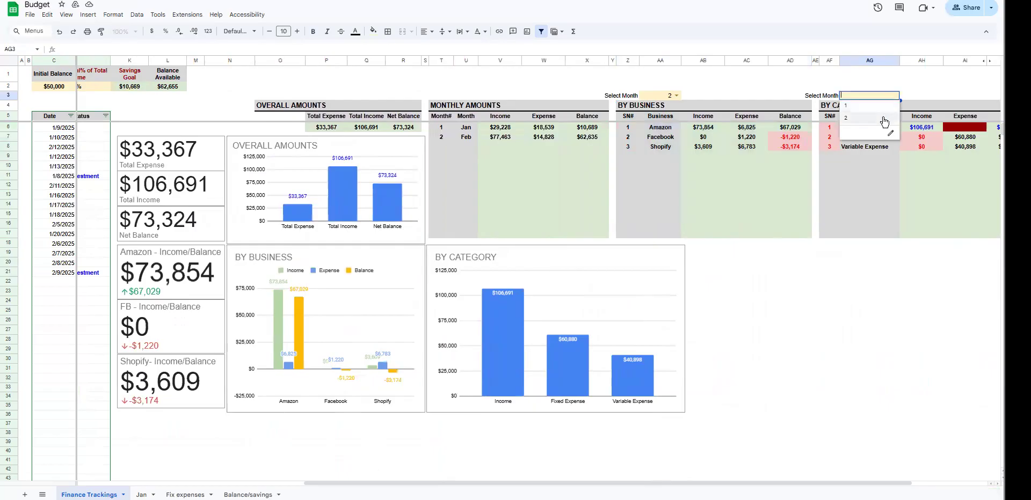
{"action": "left_click", "coordinate": [883, 118]}
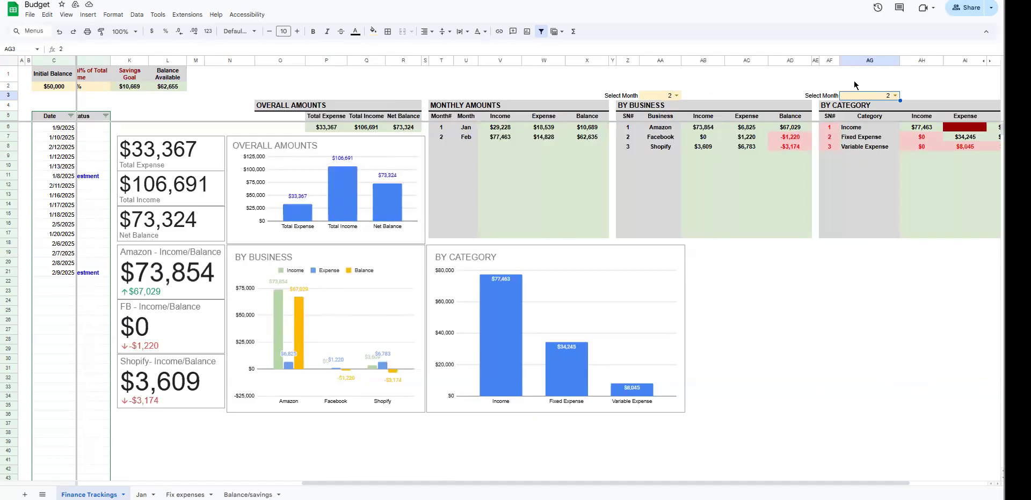
{"action": "type", "text": "="}
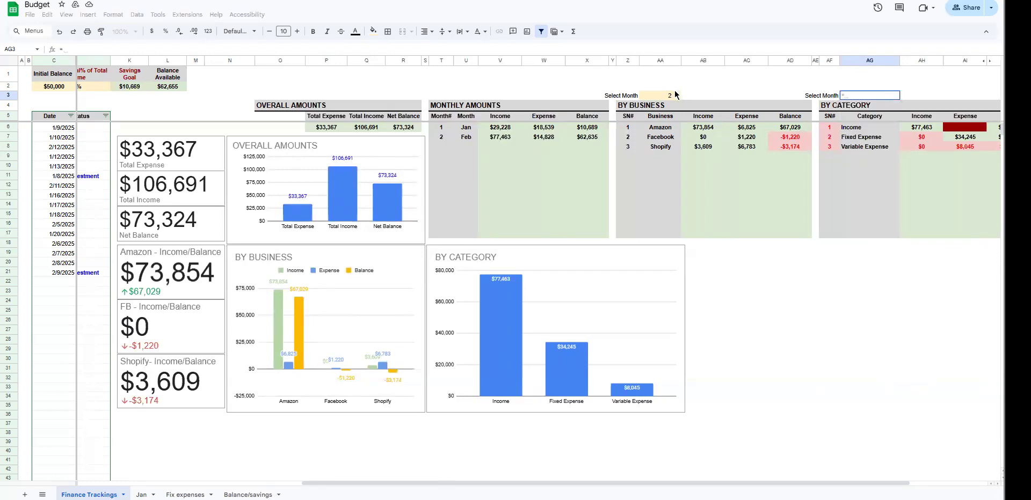
{"action": "left_click", "coordinate": [650, 98]}
{"action": "key", "text": "Return"}
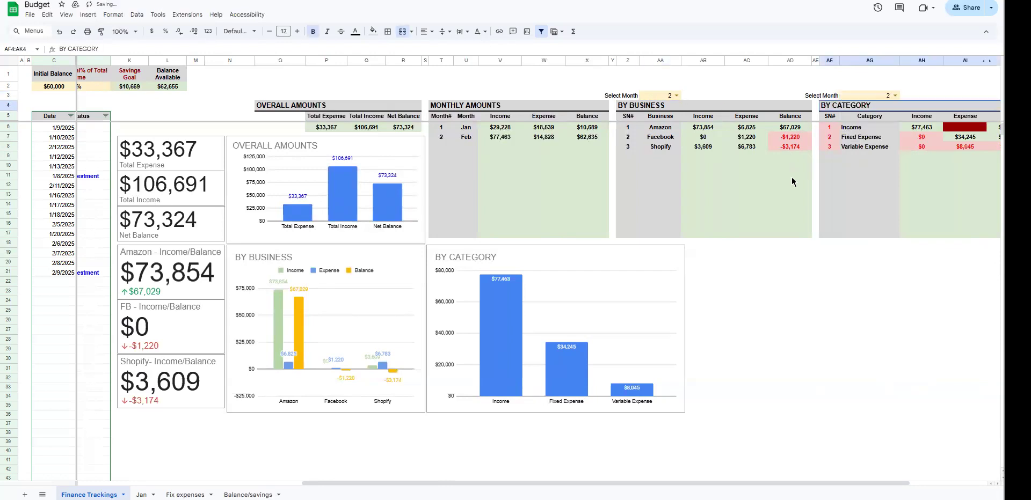
Step: Fill the By Category table's month cell AG3 with grey
{"action": "key", "text": "Up"}
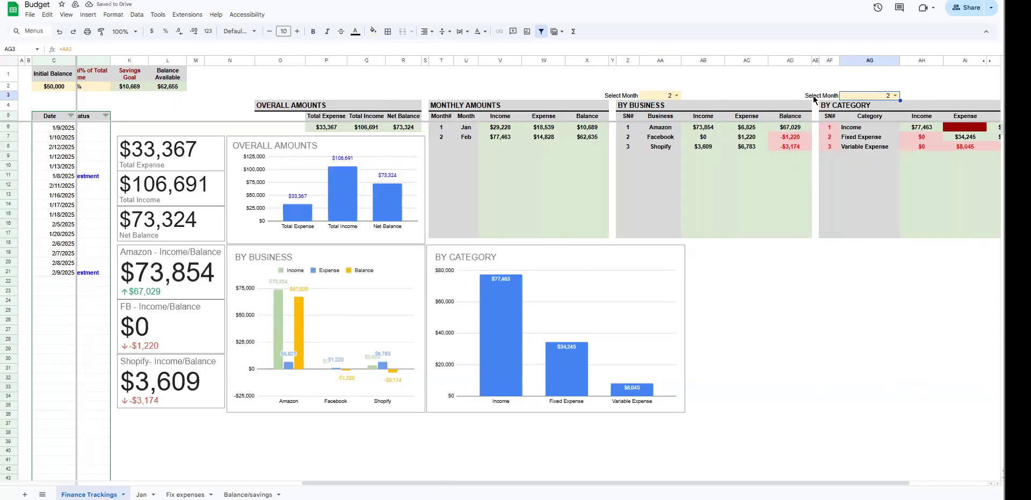
{"action": "left_click", "coordinate": [373, 31]}
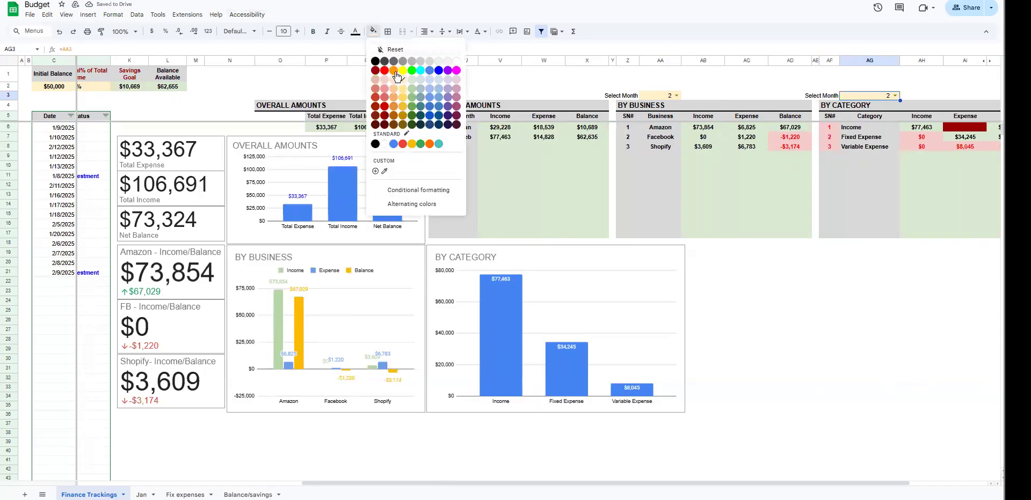
{"action": "left_click", "coordinate": [423, 62]}
Step: Set the By Business month in AA3 to 1 to filter the tables and charts, and clear it again to cover all months
{"action": "left_click", "coordinate": [676, 96]}
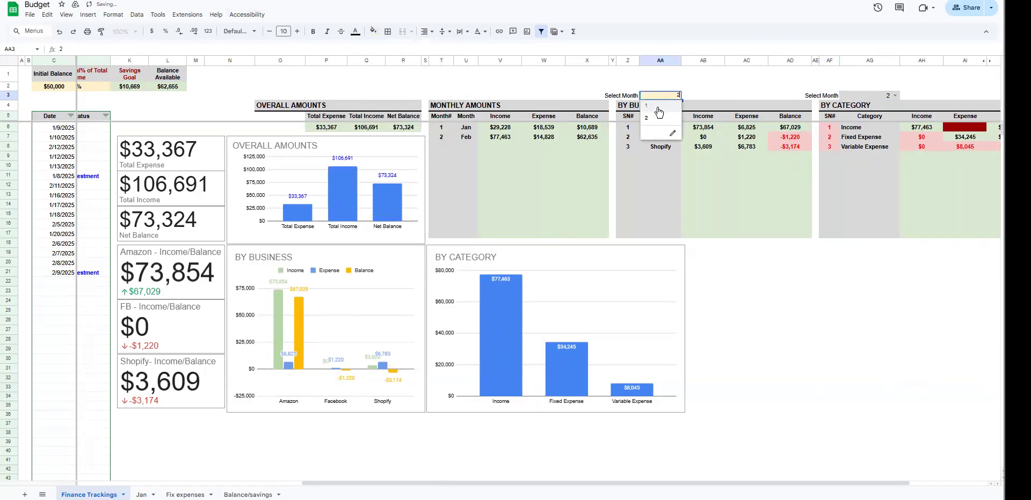
{"action": "left_click", "coordinate": [658, 108]}
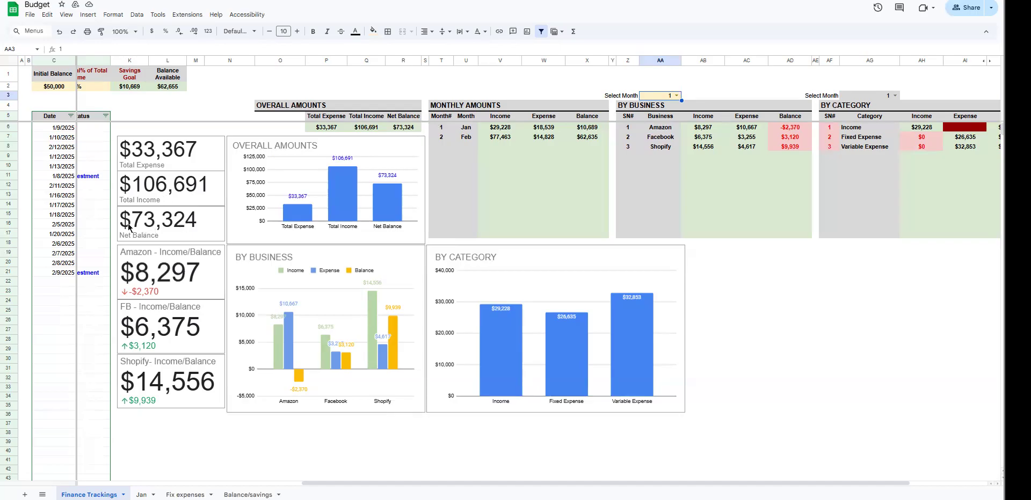
{"action": "left_click", "coordinate": [677, 95]}
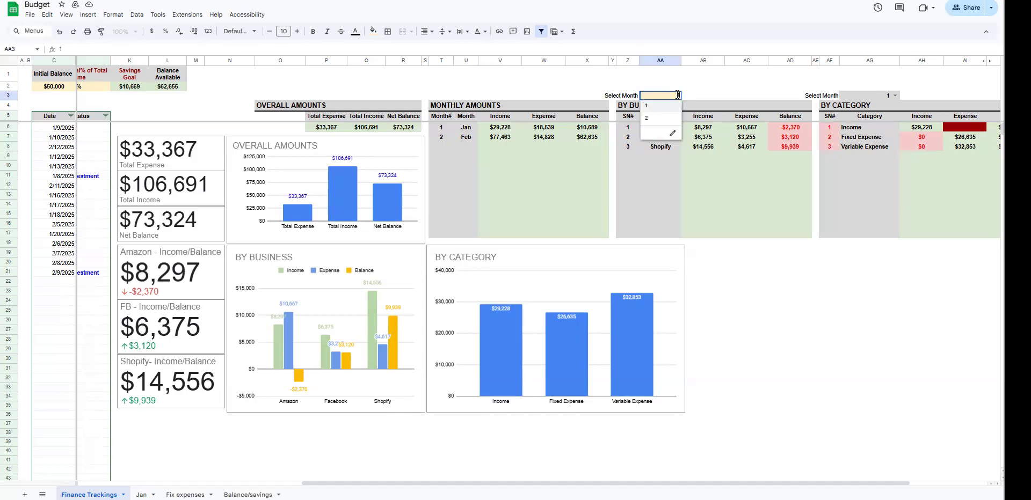
{"action": "left_click", "coordinate": [664, 106]}
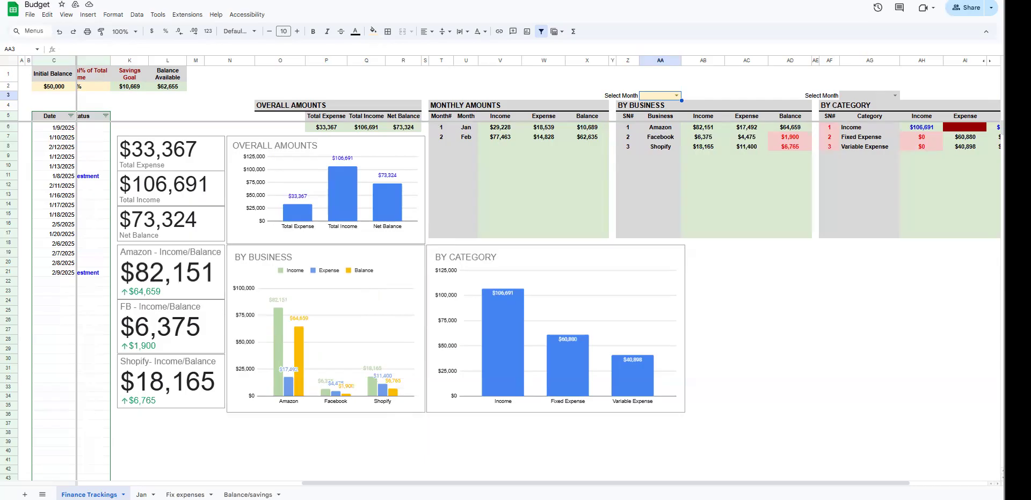
Step: Return to the transaction list and highlight its entries from Date to Description in C6:H21
{"action": "left_click_drag", "start_coordinate": [429, 484], "coordinate": [402, 483]}
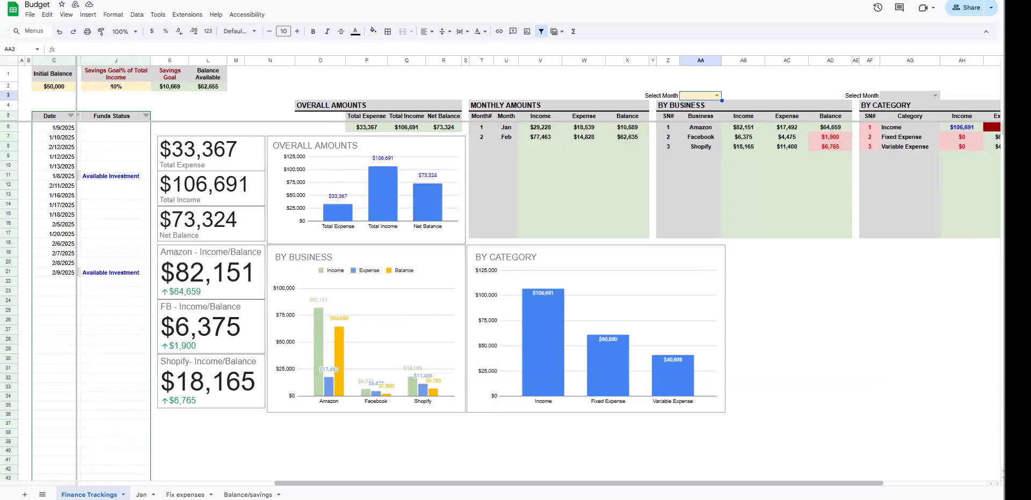
{"action": "left_click_drag", "start_coordinate": [578, 484], "coordinate": [382, 484]}
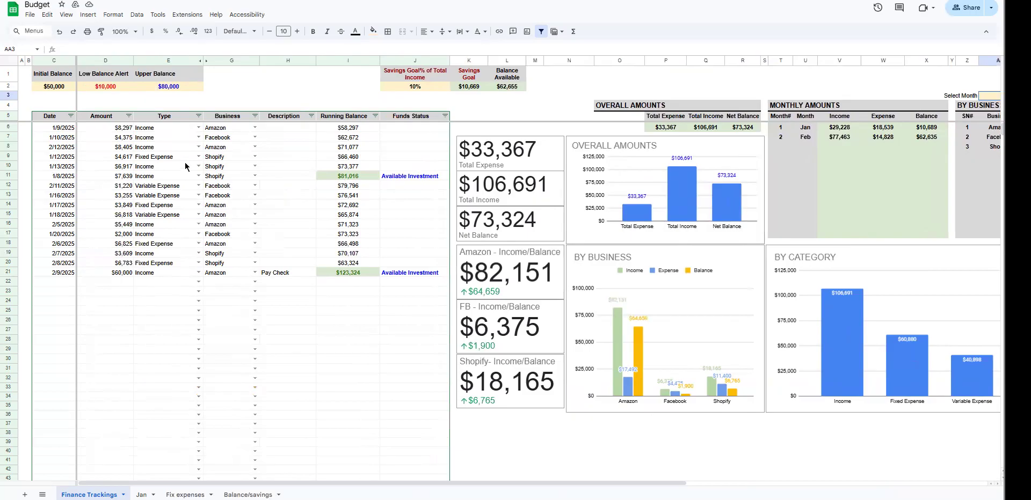
{"action": "left_click_drag", "start_coordinate": [56, 131], "coordinate": [301, 273]}
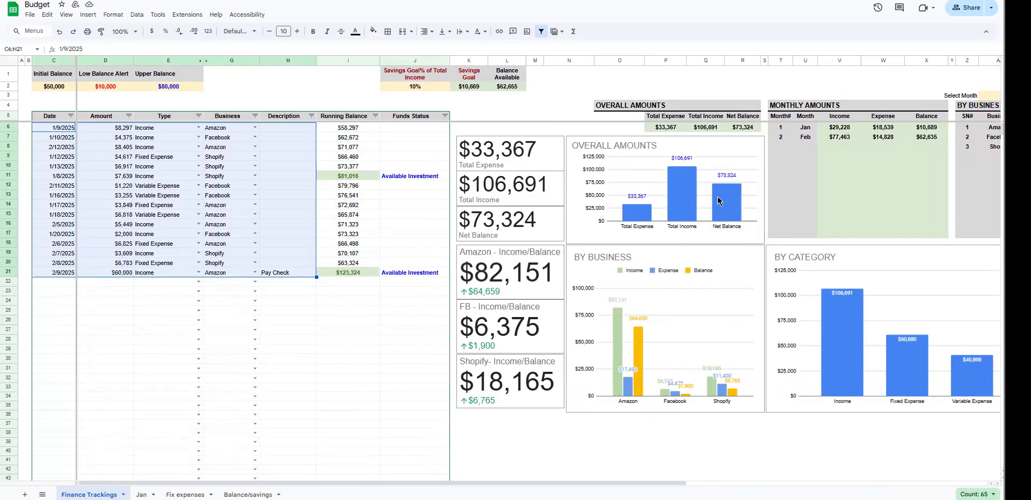
Step: Check the Savings Goal formula, and set the savings goal percentage of total income in J2 to 50%
{"action": "left_click", "coordinate": [411, 89]}
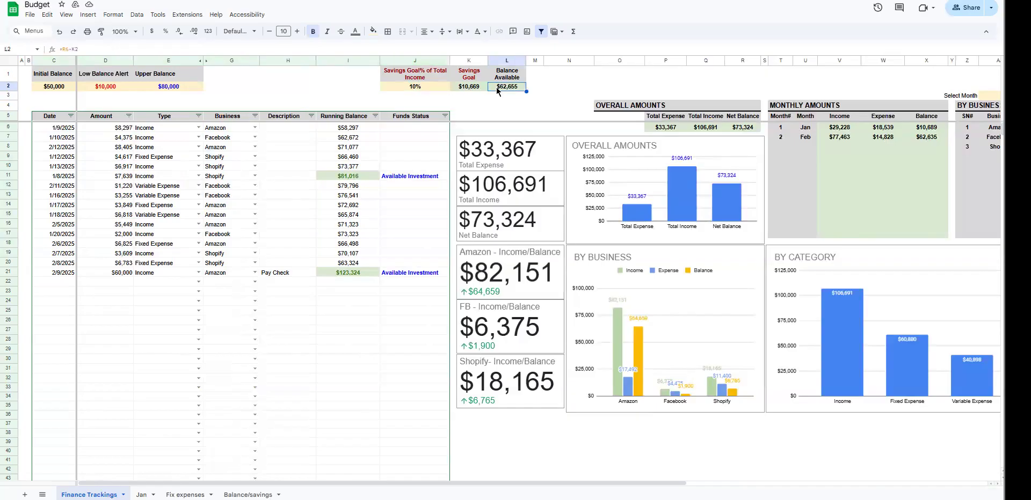
{"action": "left_click", "coordinate": [484, 89]}
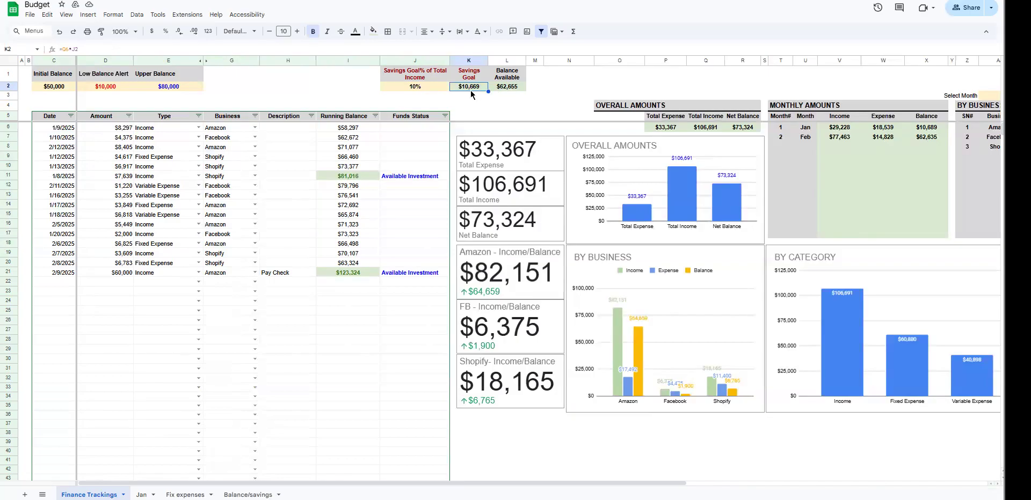
{"action": "left_click", "coordinate": [423, 90]}
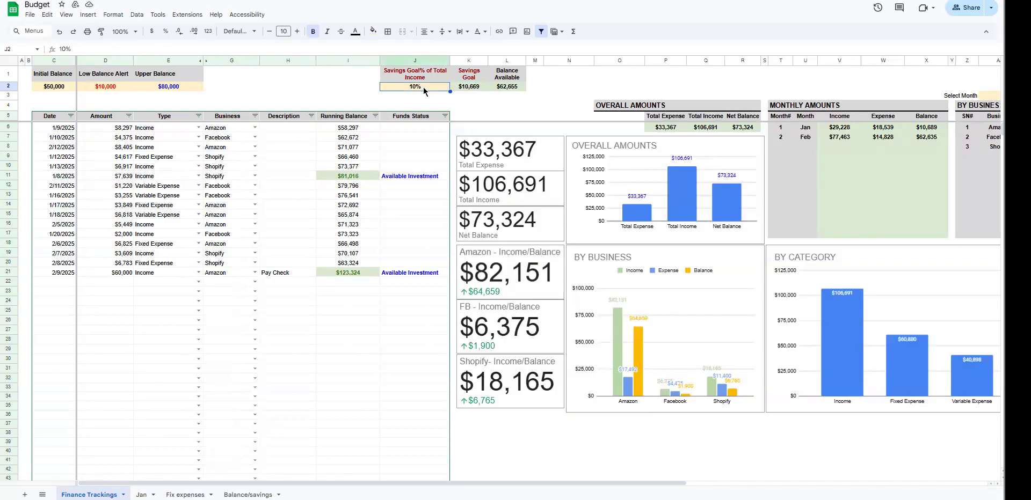
{"action": "type", "text": "50"}
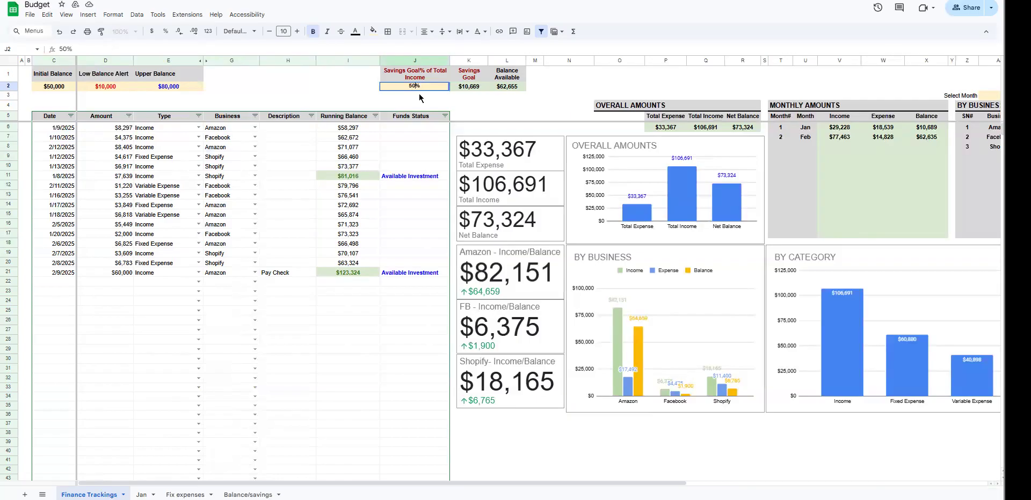
{"action": "key", "text": "Return"}
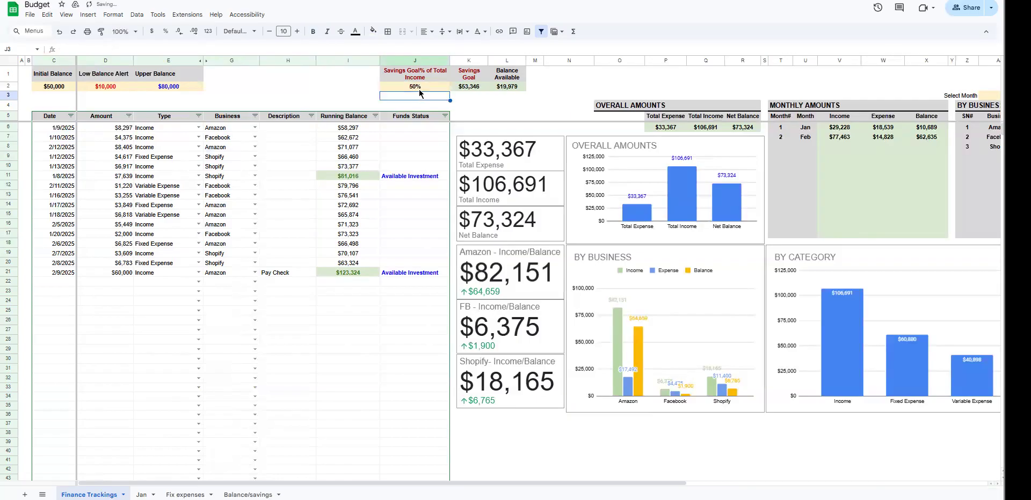
Step: Inspect the Balance Available and Savings Goal formulas, and highlight the transaction columns from Date to Description in C5:H22
{"action": "left_click", "coordinate": [500, 86]}
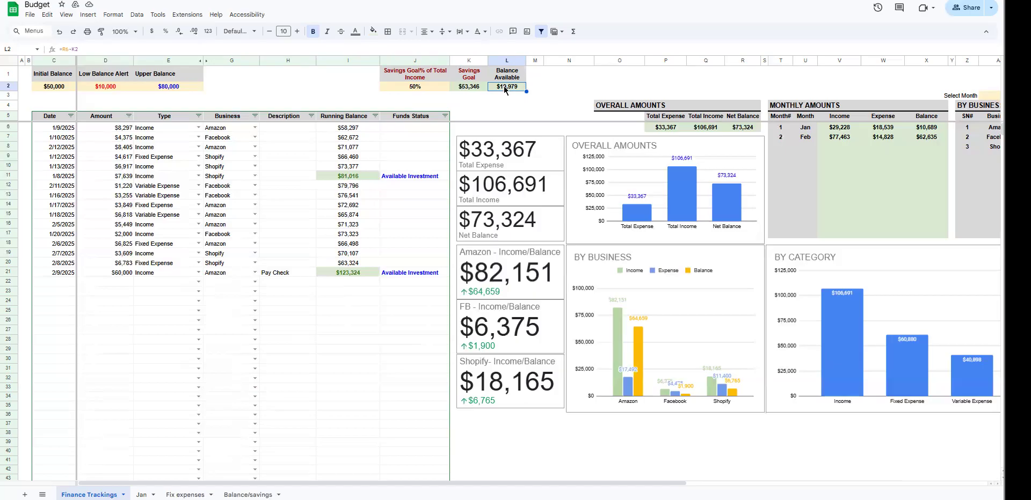
{"action": "key", "text": "Left"}
{"action": "key", "text": "Return"}
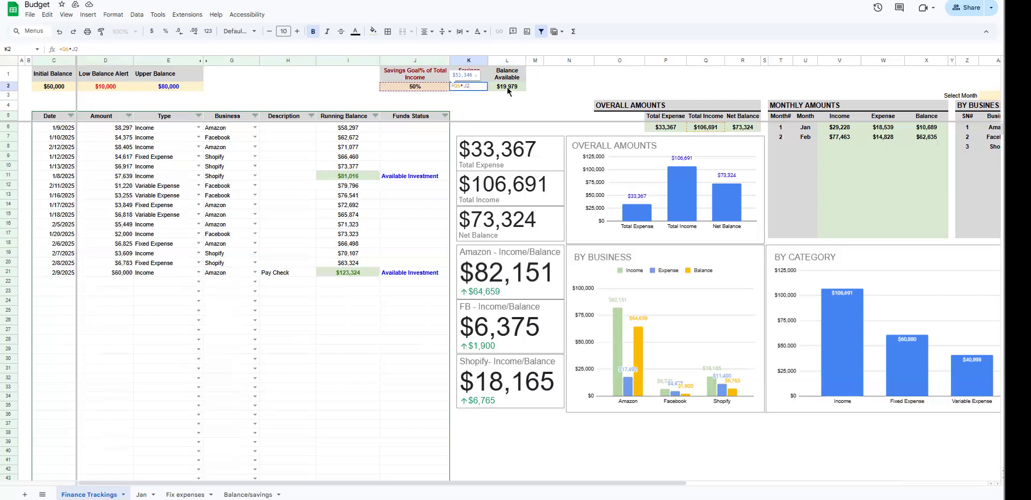
{"action": "key", "text": "Escape"}
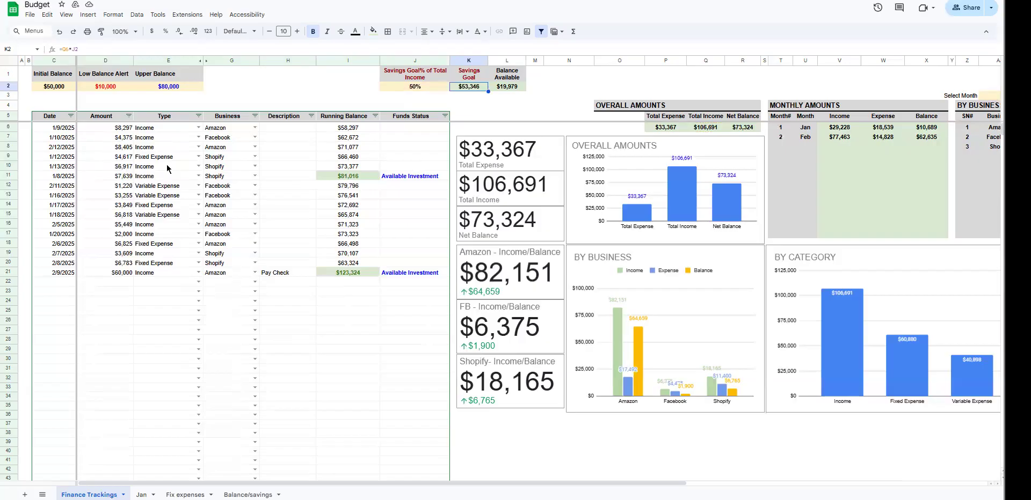
{"action": "left_click_drag", "start_coordinate": [47, 117], "coordinate": [314, 284]}
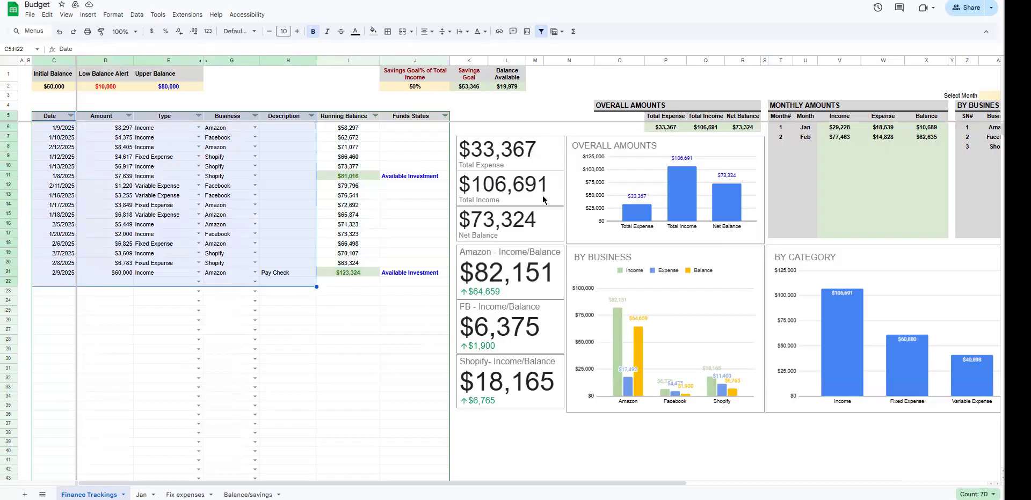
{"action": "mouse_move", "coordinate": [548, 483]}
{"action": "left_mouse_down"}
{"action": "mouse_move", "coordinate": [592, 483]}
{"action": "mouse_move", "coordinate": [535, 483]}
{"action": "left_mouse_up"}
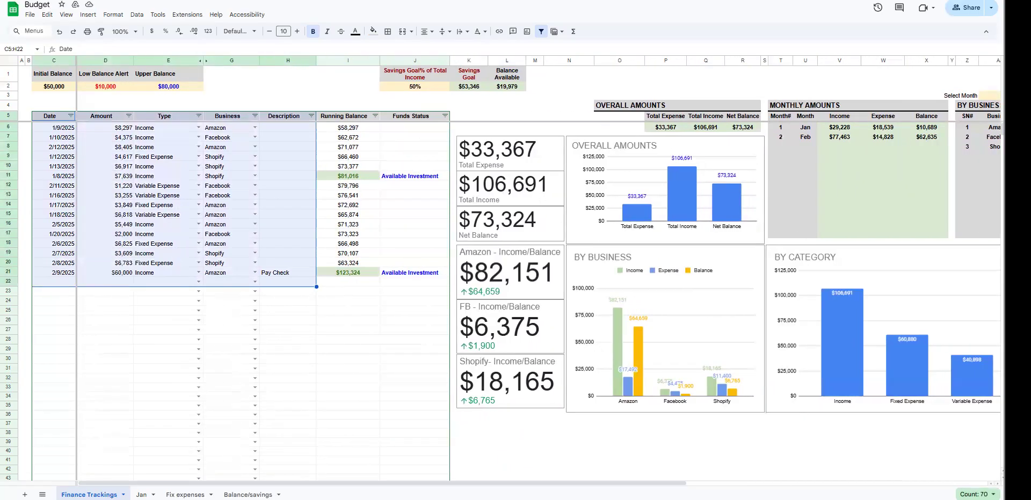